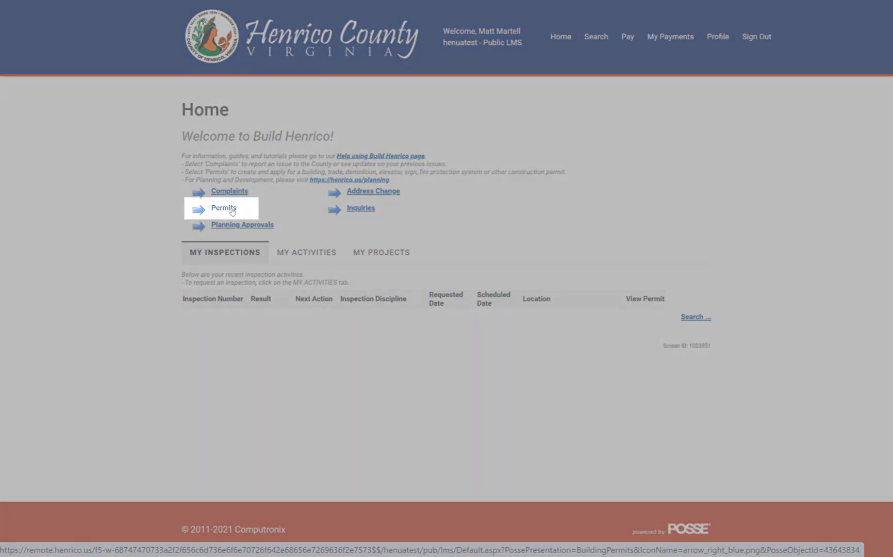
{"action": "left_click", "coordinate": [224, 208]}
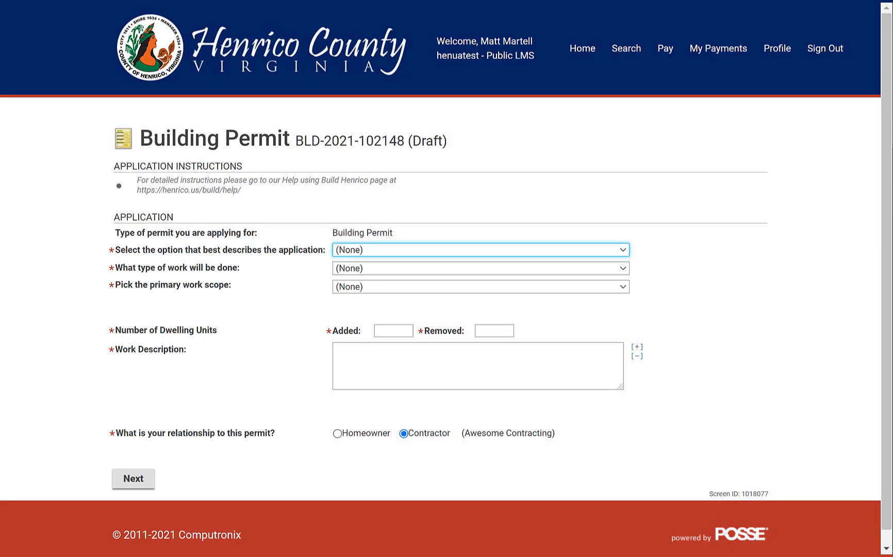
- Set the category to Commercial, work type to New Construction, and scope to Commercial Building
{"action": "left_click", "coordinate": [536, 250]}
{"action": "left_click", "coordinate": [534, 308]}
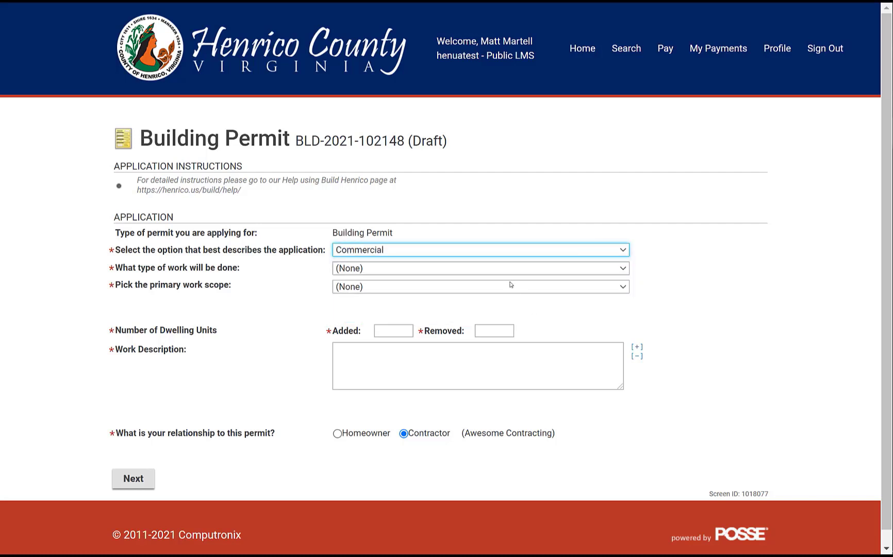
{"action": "left_click", "coordinate": [503, 269]}
{"action": "left_click", "coordinate": [486, 271]}
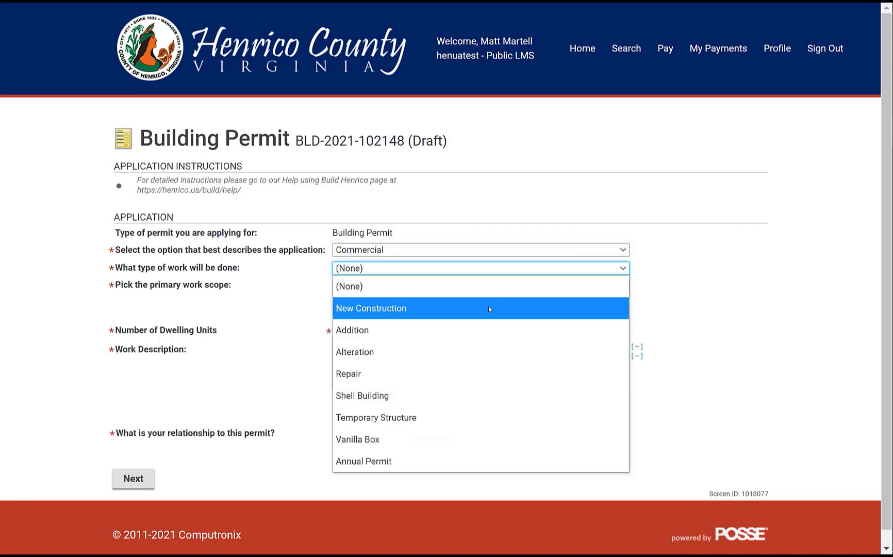
{"action": "left_click", "coordinate": [488, 309]}
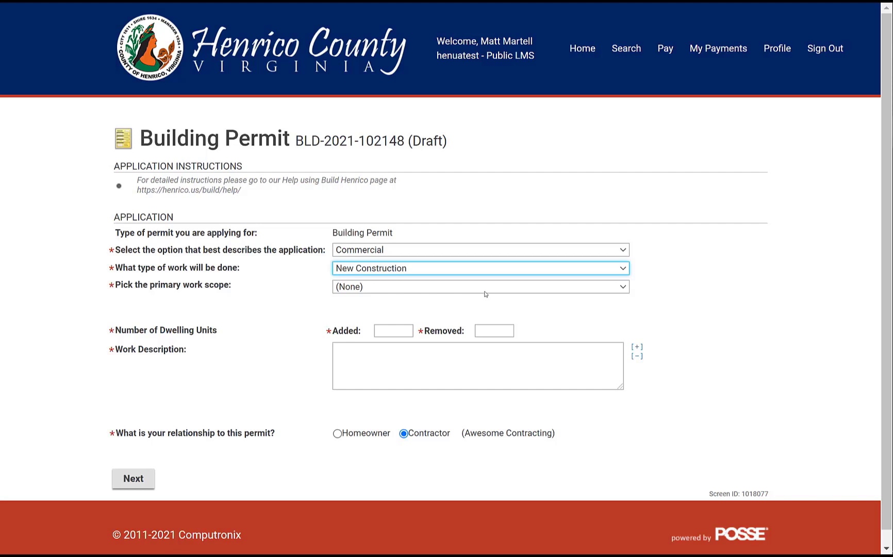
{"action": "left_click", "coordinate": [485, 294]}
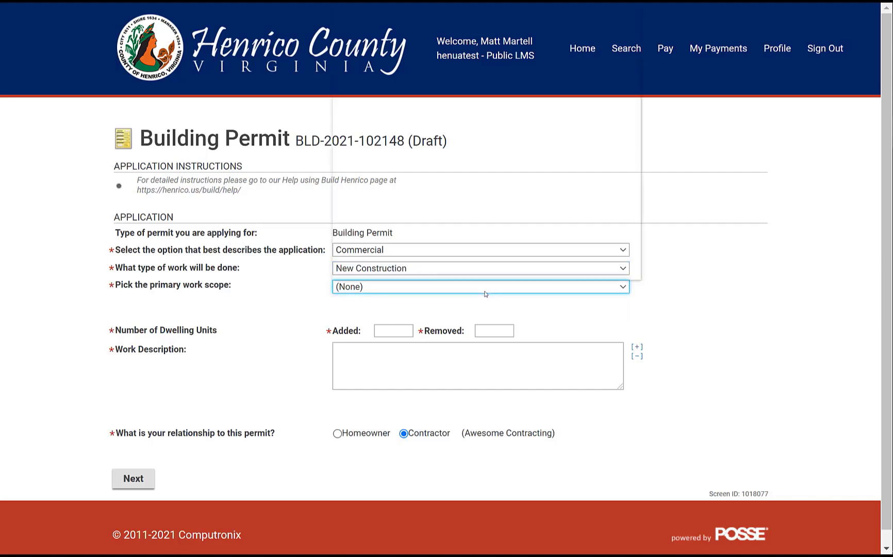
{"action": "left_click", "coordinate": [487, 293]}
{"action": "left_click", "coordinate": [478, 117]}
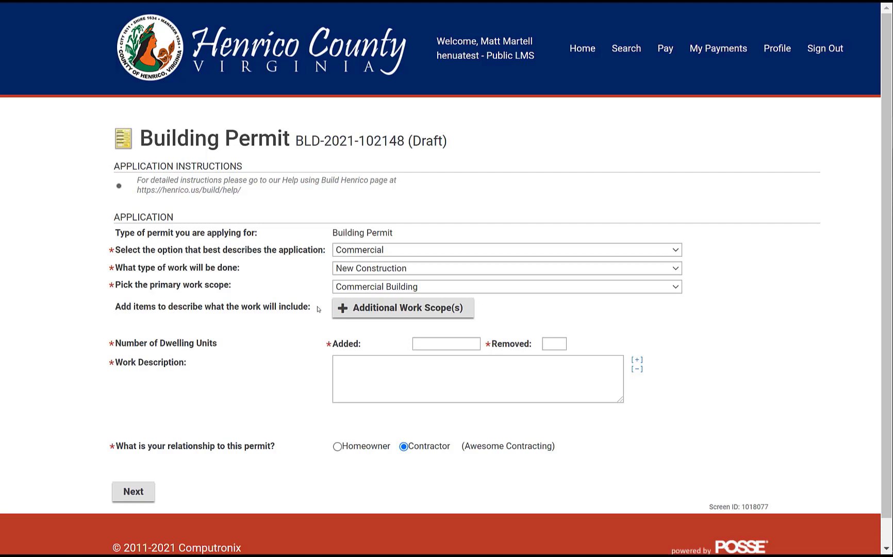
- Enter 200 dwelling units added and 0 removed, and go to the next page
{"action": "left_click", "coordinate": [458, 344]}
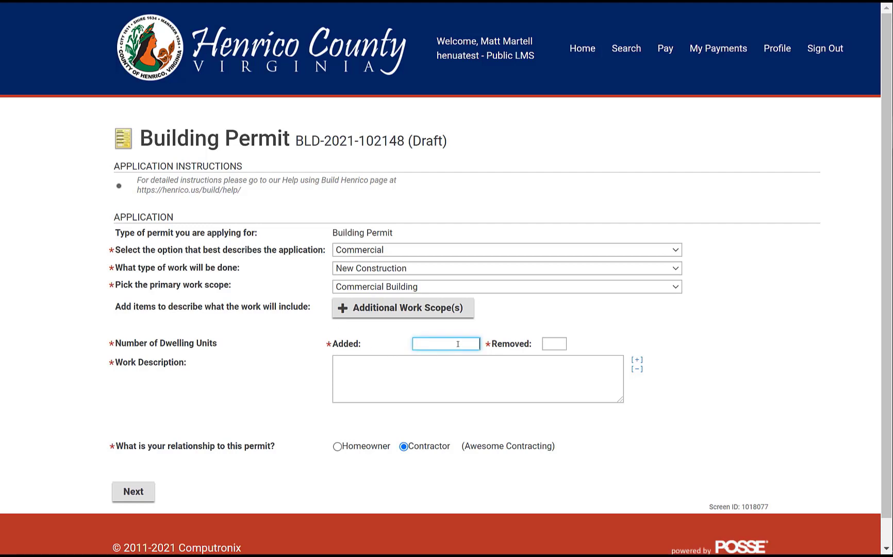
{"action": "type", "text": "200"}
{"action": "left_click", "coordinate": [551, 343]}
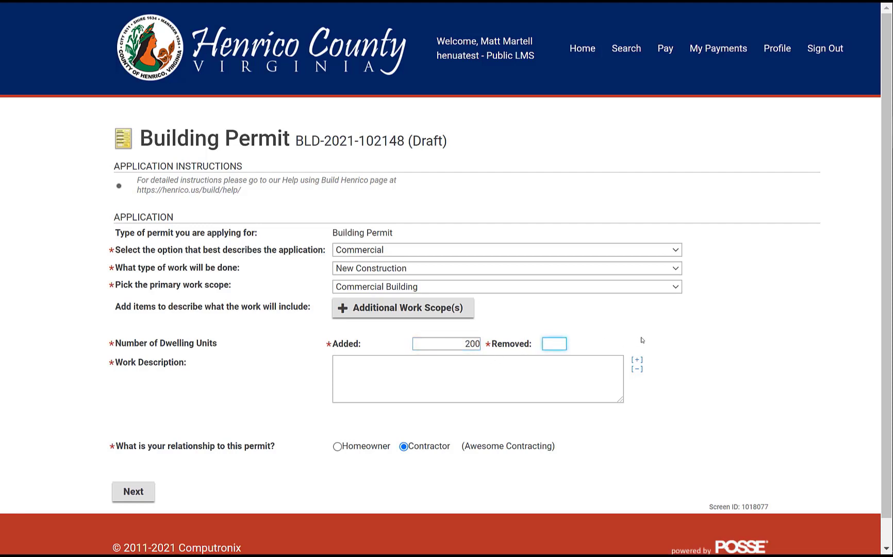
{"action": "type", "text": "0"}
{"action": "left_click", "coordinate": [144, 493]}
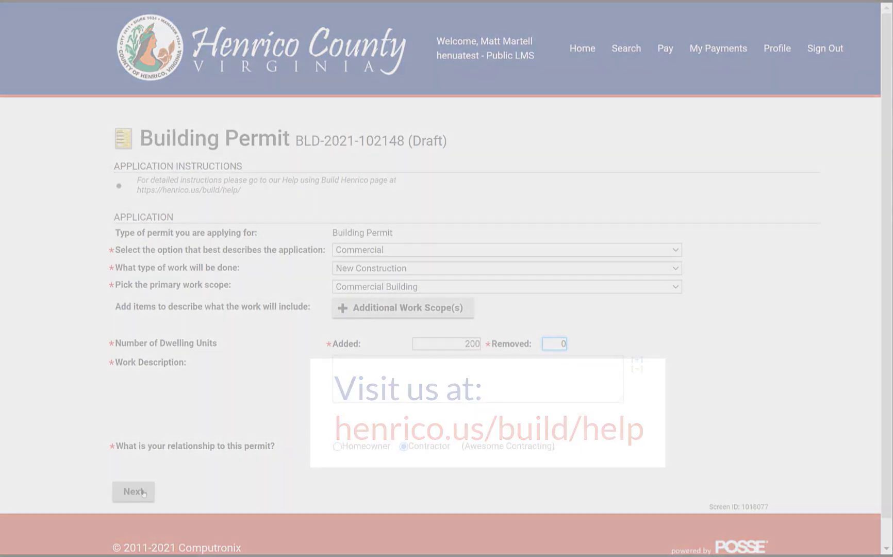
- Search for the site address and add the matching parcel to the permit
{"action": "left_click", "coordinate": [133, 491]}
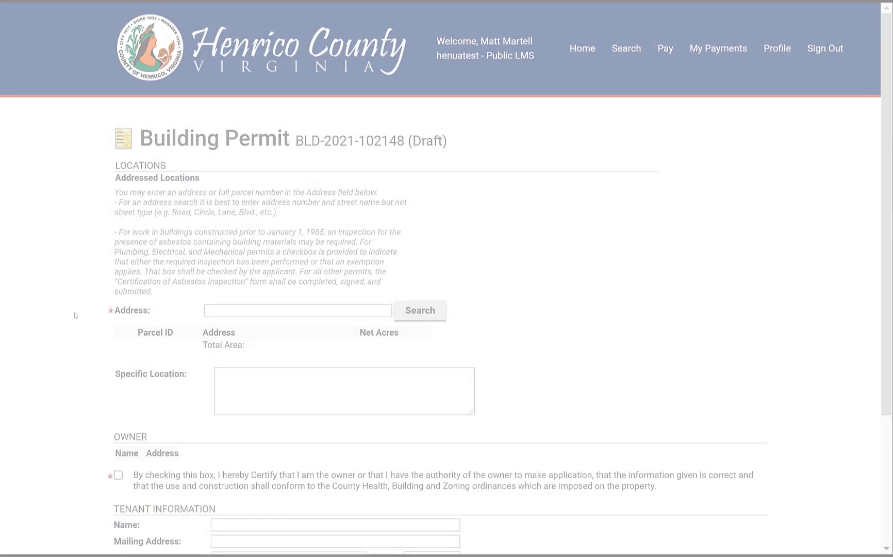
{"action": "left_click", "coordinate": [220, 309]}
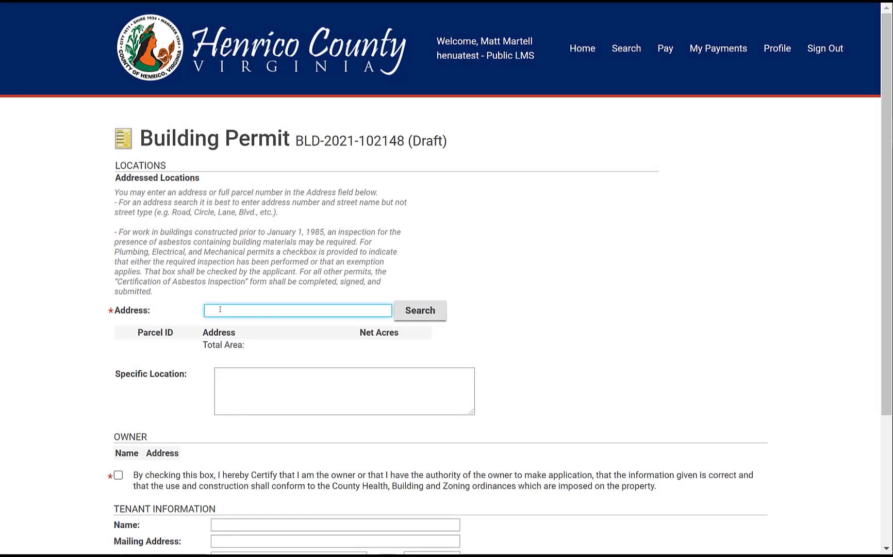
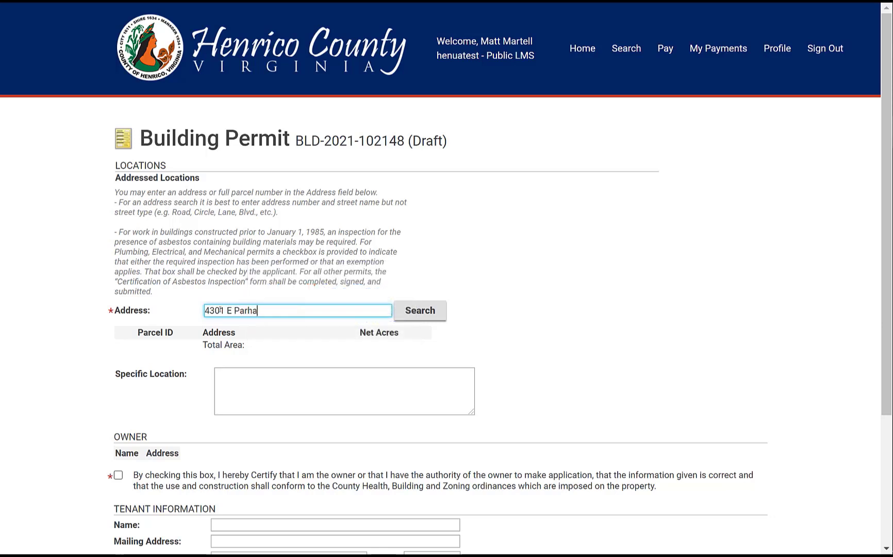
{"action": "key", "text": "Return"}
{"action": "left_click", "coordinate": [17, 104]}
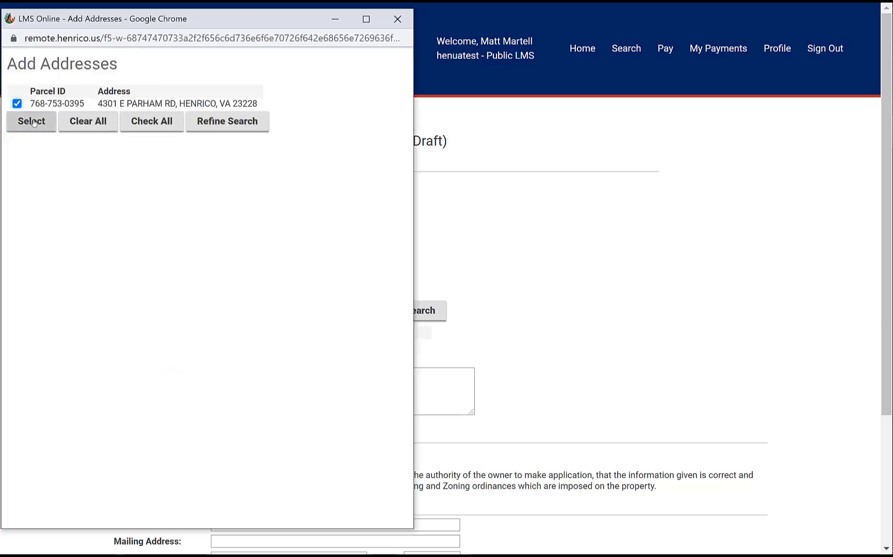
{"action": "left_click", "coordinate": [32, 121]}
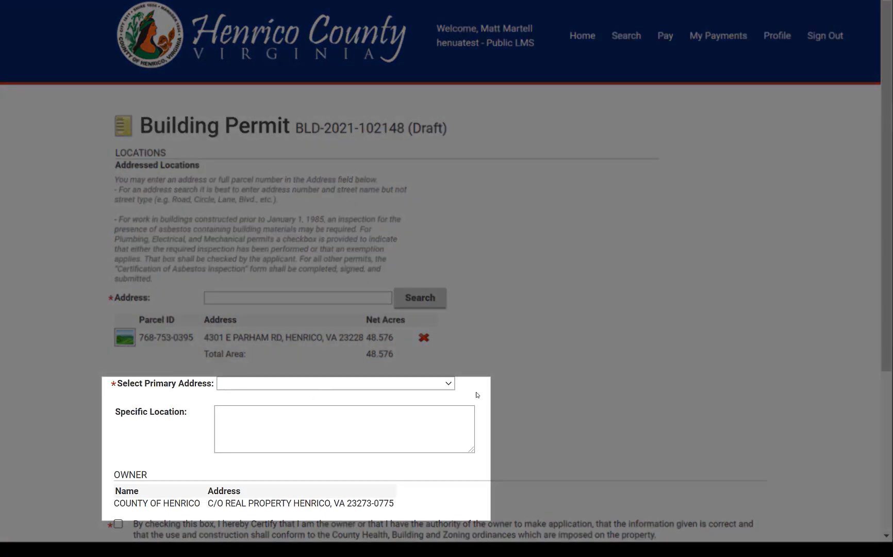
- Make the parcel's address the primary address and set Specific Location to 'Vacant Land'
{"action": "left_click", "coordinate": [452, 384]}
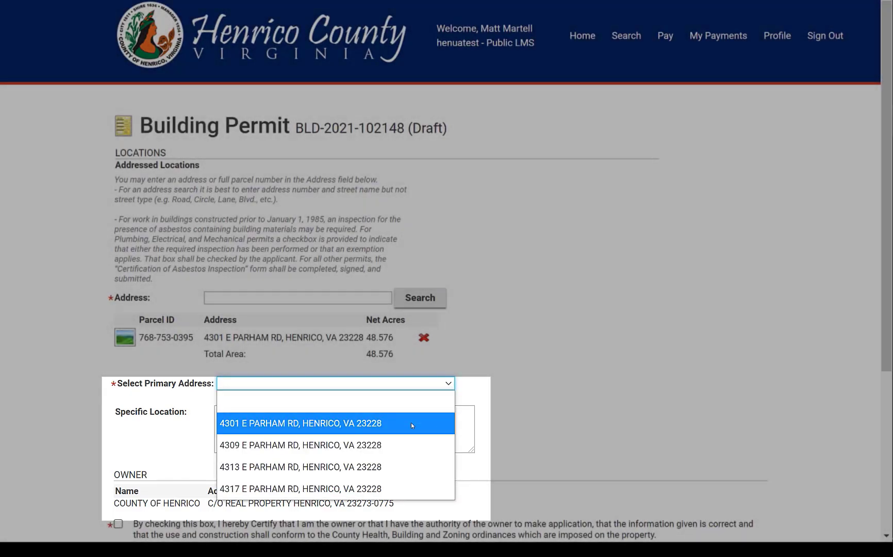
{"action": "left_click", "coordinate": [411, 422]}
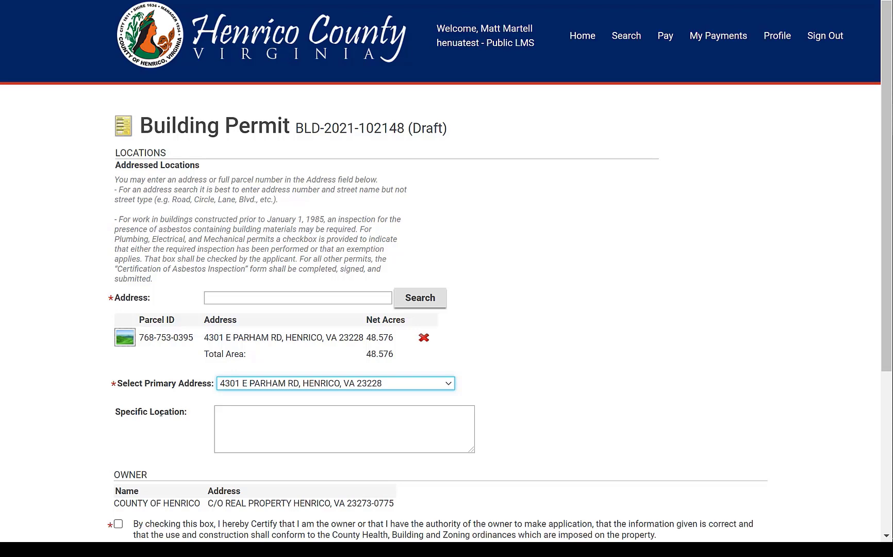
{"action": "left_click", "coordinate": [231, 420]}
{"action": "key", "text": "Tab"}
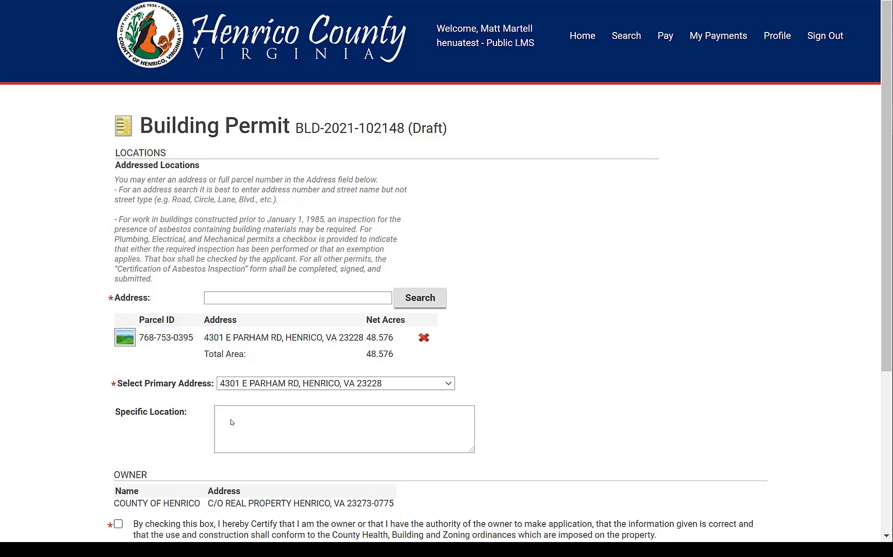
{"action": "left_click", "coordinate": [231, 422]}
{"action": "type", "text": "Va"}
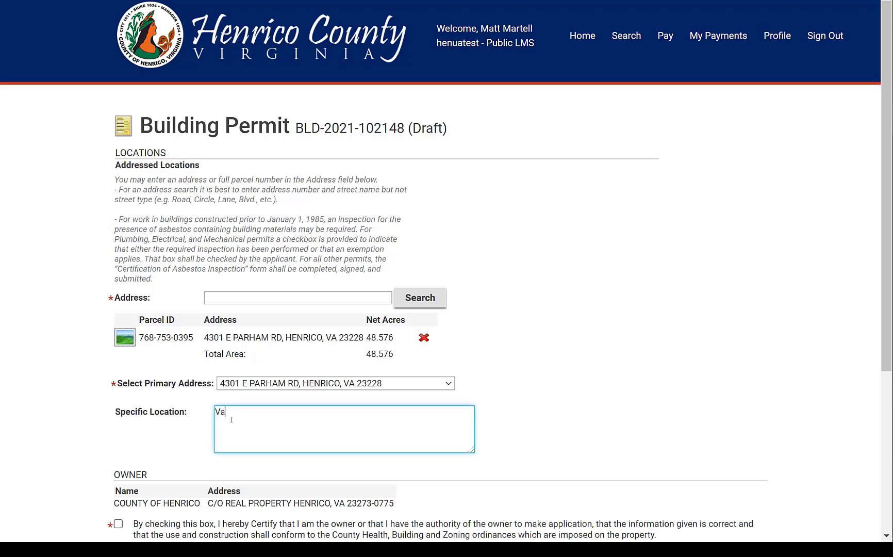
{"action": "type", "text": "cant Land"}
{"action": "left_click", "coordinate": [118, 419]}
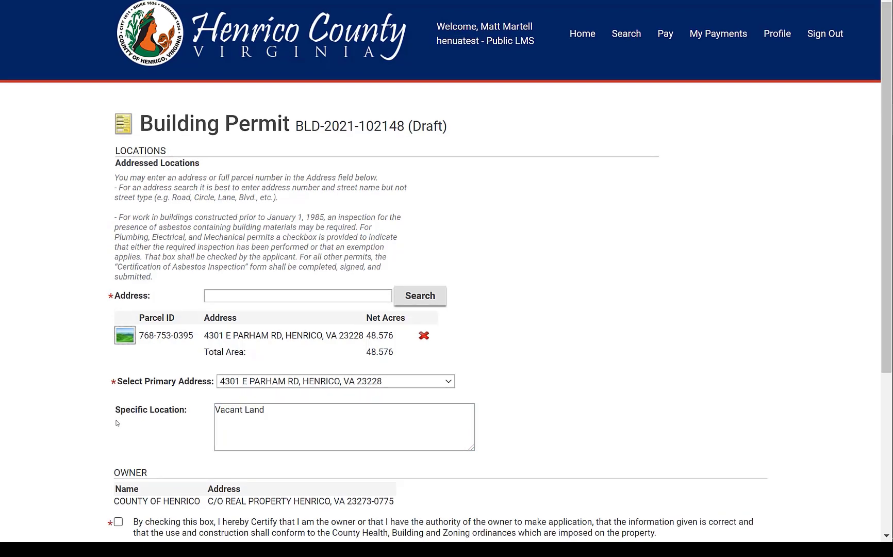
{"action": "scroll", "coordinate": [110, 454], "scroll_direction": "down", "scroll_amount": 3}
{"action": "scroll", "coordinate": [75, 403], "scroll_direction": "down", "scroll_amount": 1}
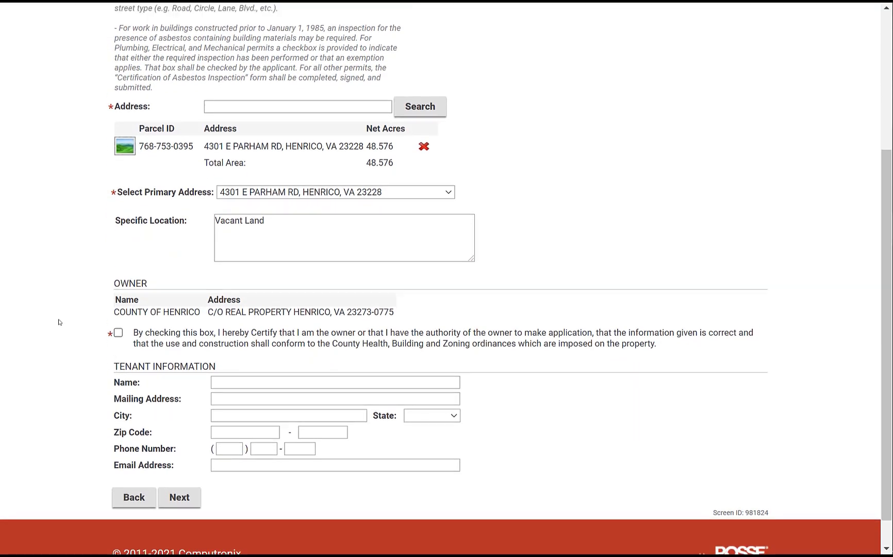
- Certify authority to apply and enter tenant Bigger Better Hotels with its mailing address and city
{"action": "left_click", "coordinate": [118, 332]}
{"action": "left_click", "coordinate": [228, 382]}
{"action": "type", "text": "Bigger Better Hotels"}
{"action": "key", "text": "Tab"}
{"action": "type", "text": "123 Main St."}
{"action": "key", "text": "Tab"}
{"action": "type", "text": "Henrico"}
- Fill in the tenant's state, zip code, phone number and e-mail, and continue to Occupancy
{"action": "key", "text": "Tab"}
{"action": "key", "text": "v"}
{"action": "key", "text": "Tab"}
{"action": "type", "text": "90210"}
{"action": "key", "text": "Tab"}
{"action": "key", "text": "Tab"}
{"action": "key", "text": "Tab"}
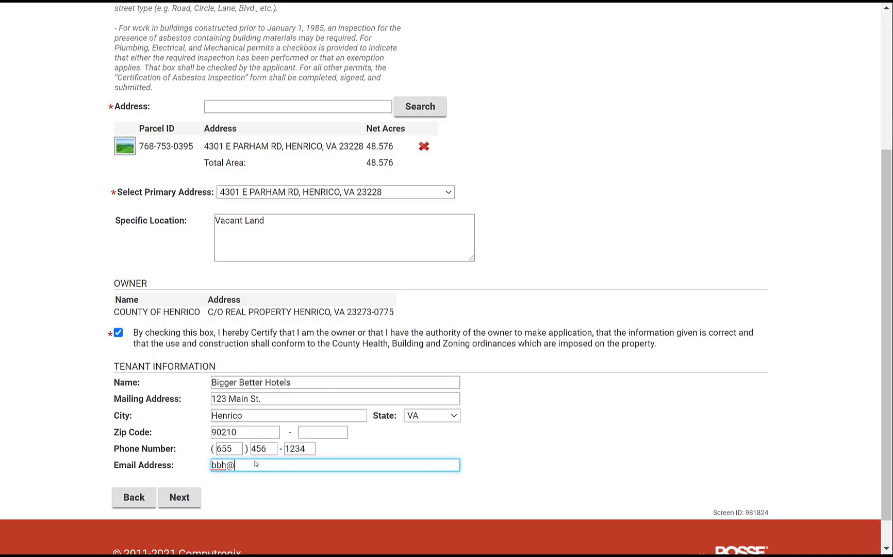
{"action": "left_click", "coordinate": [178, 497]}
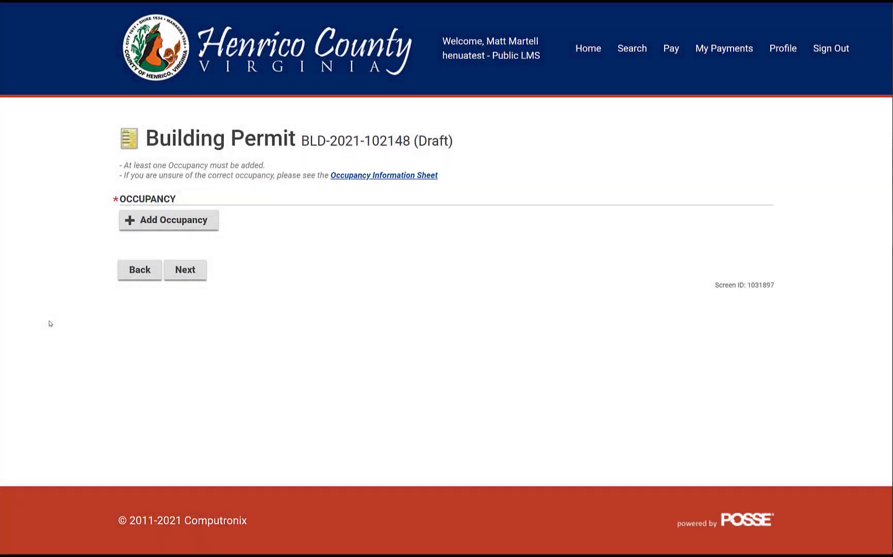
- Add an A-2 Assembly occupancy: 2-B construction, load 2500, 15000 sq ft, floor 1, NFPA 13, heated, finished
{"action": "left_click", "coordinate": [157, 225]}
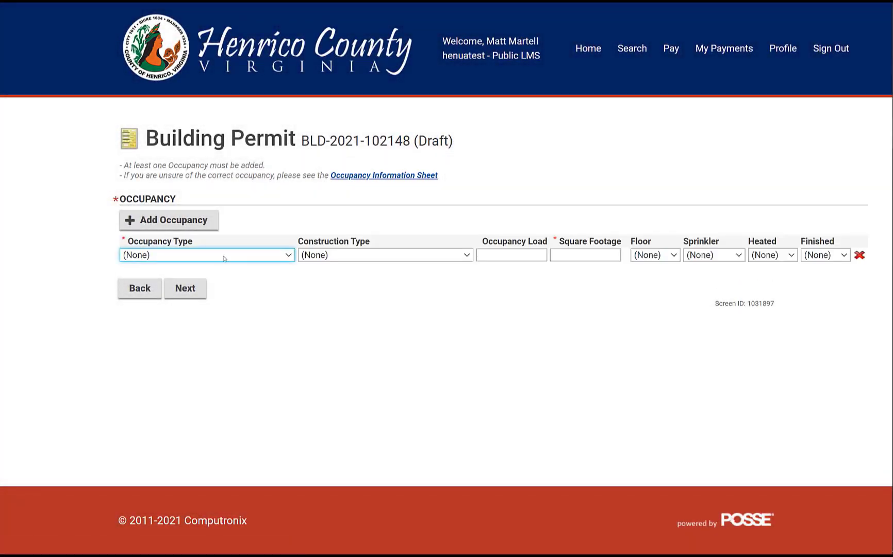
{"action": "left_click", "coordinate": [225, 256]}
{"action": "scroll", "coordinate": [206, 40], "scroll_direction": "up", "scroll_amount": 1}
{"action": "left_click", "coordinate": [206, 49]}
{"action": "left_click", "coordinate": [315, 255]}
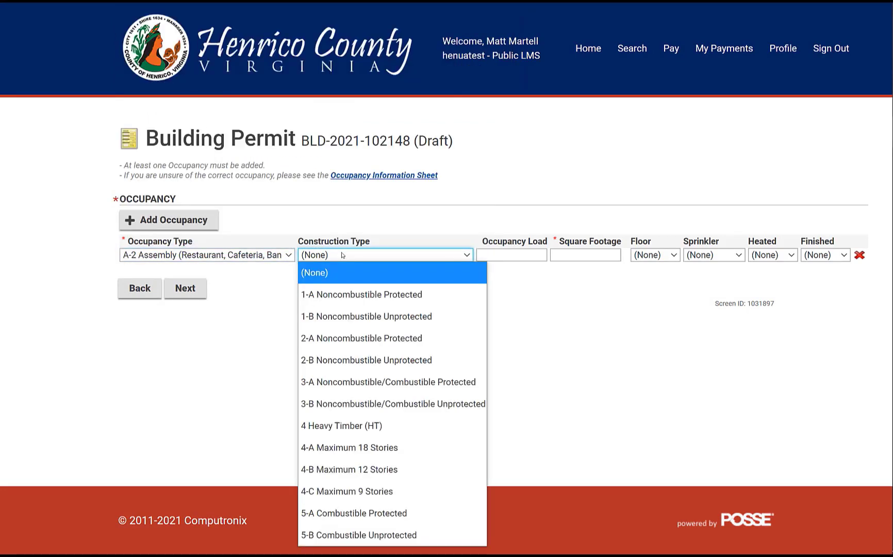
{"action": "left_click", "coordinate": [343, 360]}
{"action": "left_click", "coordinate": [510, 260]}
{"action": "type", "text": "2500"}
{"action": "left_click", "coordinate": [576, 255]}
{"action": "type", "text": "15000"}
{"action": "left_click", "coordinate": [655, 255]}
{"action": "left_click", "coordinate": [642, 29]}
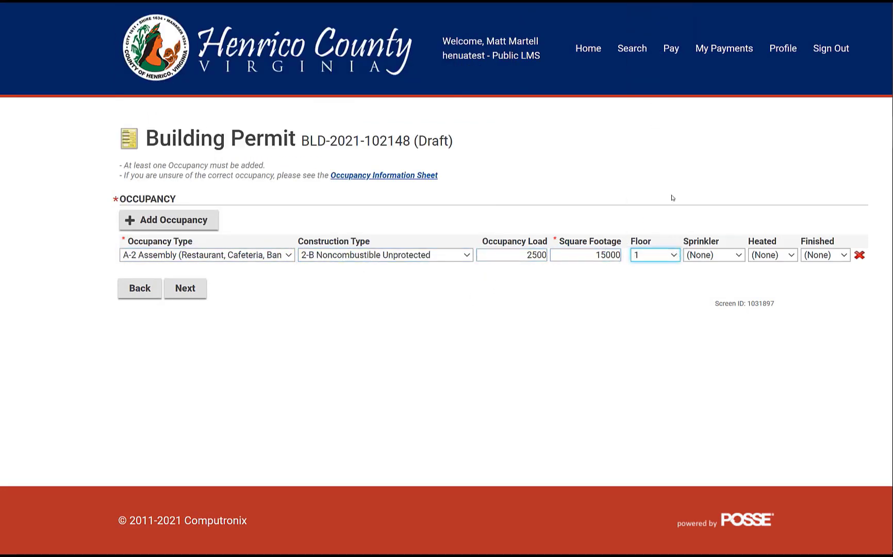
{"action": "left_click", "coordinate": [726, 254]}
{"action": "left_click", "coordinate": [703, 294]}
{"action": "left_click", "coordinate": [772, 254]}
{"action": "left_click", "coordinate": [759, 293]}
{"action": "left_click", "coordinate": [825, 254]}
{"action": "left_click", "coordinate": [812, 294]}
- Add a B - Business occupancy: 4-C construction, load 50, 5000 sq ft, floor 1, NFPA 13, heated, finished
{"action": "left_click", "coordinate": [187, 219]}
{"action": "left_click", "coordinate": [200, 268]}
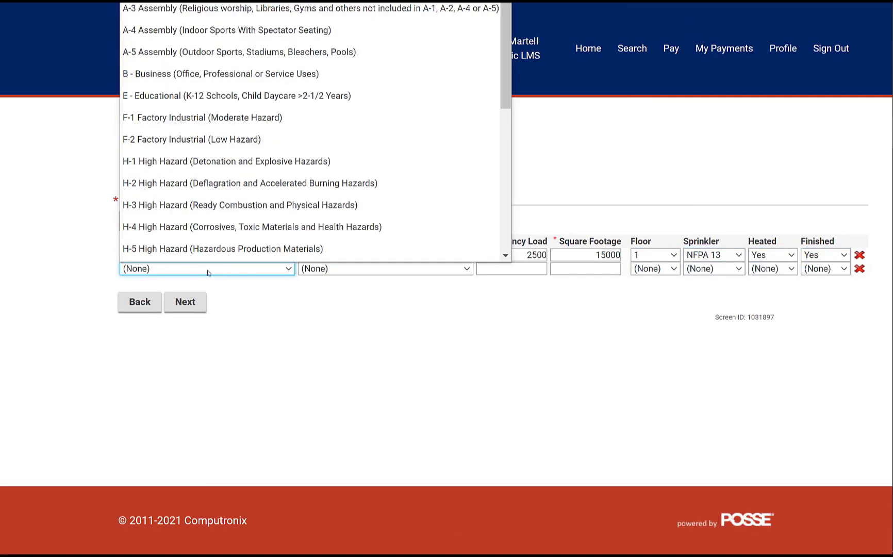
{"action": "left_click", "coordinate": [231, 60]}
{"action": "left_click", "coordinate": [381, 269]}
{"action": "left_click", "coordinate": [340, 203]}
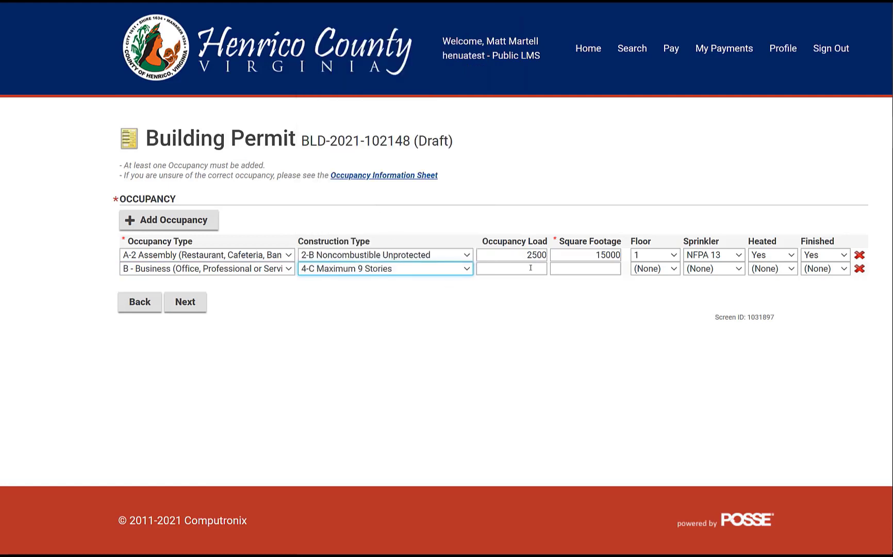
{"action": "left_click", "coordinate": [521, 269]}
{"action": "type", "text": "50"}
{"action": "left_click", "coordinate": [586, 268]}
{"action": "type", "text": "5000"}
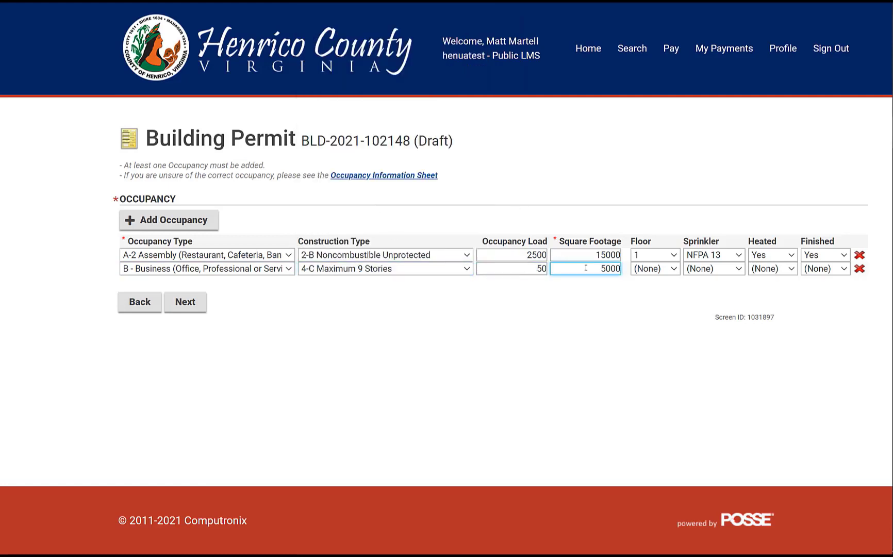
{"action": "left_click", "coordinate": [646, 264]}
{"action": "left_click", "coordinate": [636, 141]}
{"action": "left_click", "coordinate": [714, 268]}
{"action": "left_click", "coordinate": [712, 308]}
{"action": "left_click", "coordinate": [783, 269]}
{"action": "left_click", "coordinate": [758, 307]}
{"action": "left_click", "coordinate": [825, 269]}
{"action": "left_click", "coordinate": [816, 309]}
- Add a second B - Business occupancy: 4-C, load 200, 150 sq ft, floor 5, NFPA 13, heated, finished
{"action": "left_click", "coordinate": [168, 219]}
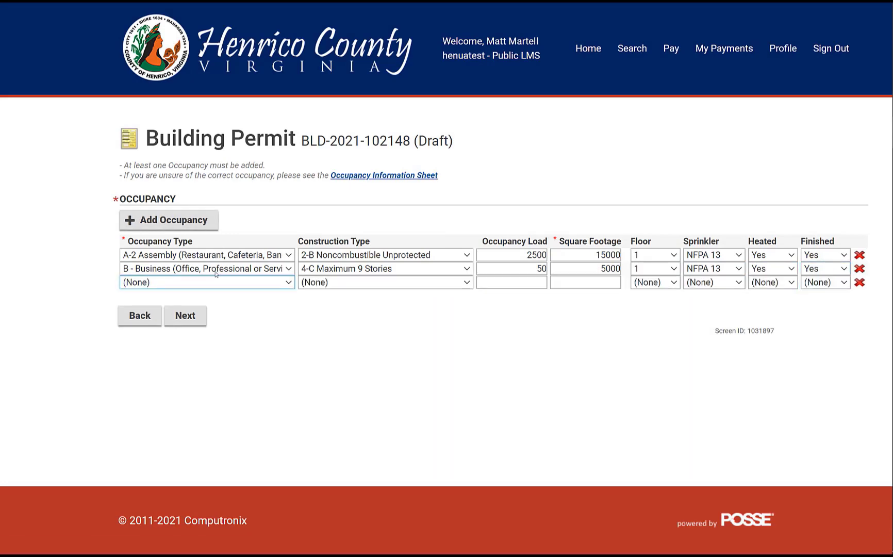
{"action": "left_click", "coordinate": [204, 283]}
{"action": "left_click", "coordinate": [201, 68]}
{"action": "left_click", "coordinate": [348, 283]}
{"action": "left_click", "coordinate": [356, 219]}
{"action": "left_click", "coordinate": [509, 283]}
{"action": "type", "text": "200"}
{"action": "left_click", "coordinate": [570, 282]}
{"action": "type", "text": "150000"}
{"action": "left_click", "coordinate": [639, 283]}
{"action": "left_click", "coordinate": [670, 202]}
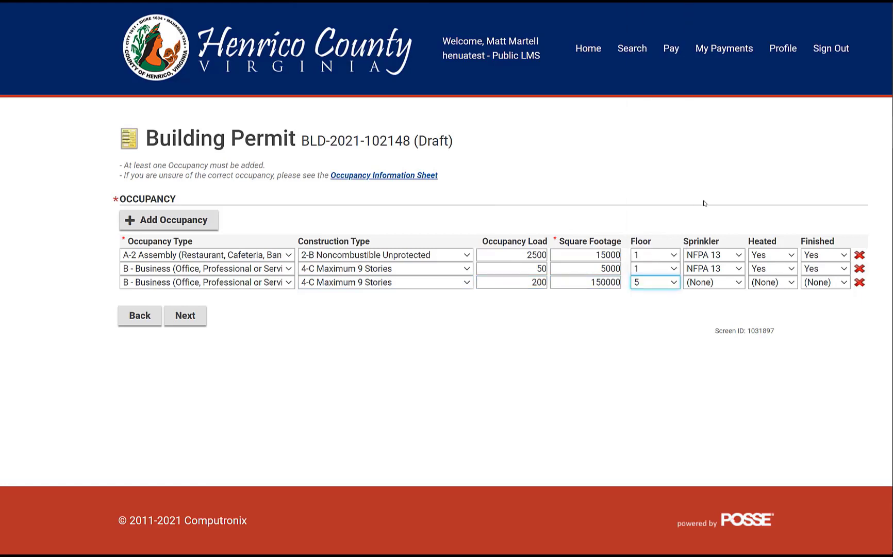
{"action": "left_click", "coordinate": [714, 283]}
{"action": "left_click", "coordinate": [712, 312]}
{"action": "left_click", "coordinate": [773, 283]}
{"action": "left_click", "coordinate": [763, 319]}
{"action": "left_click", "coordinate": [825, 283]}
{"action": "left_click", "coordinate": [817, 324]}
{"action": "left_click", "coordinate": [185, 315]}
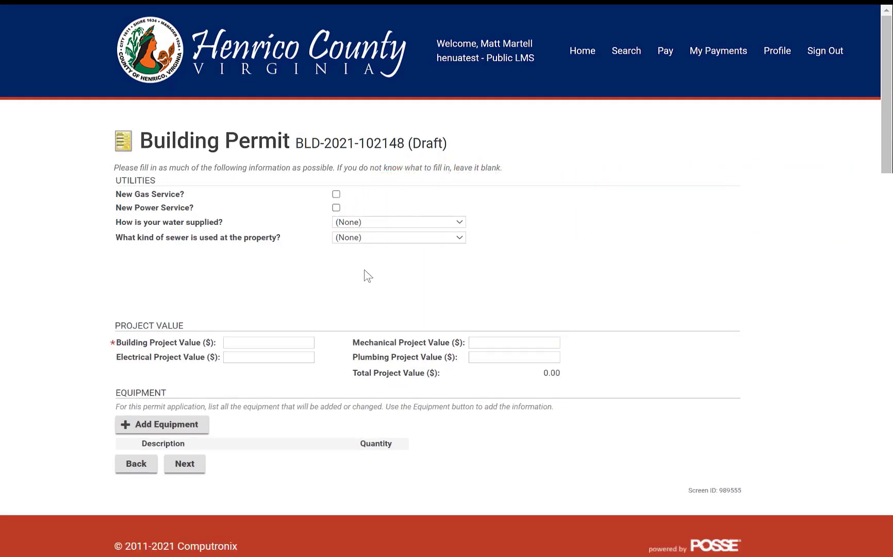
- Set both the water supply and the sewer type to County
{"action": "left_click", "coordinate": [376, 223]}
{"action": "left_click", "coordinate": [373, 307]}
{"action": "left_click", "coordinate": [367, 237]}
{"action": "left_click", "coordinate": [367, 318]}
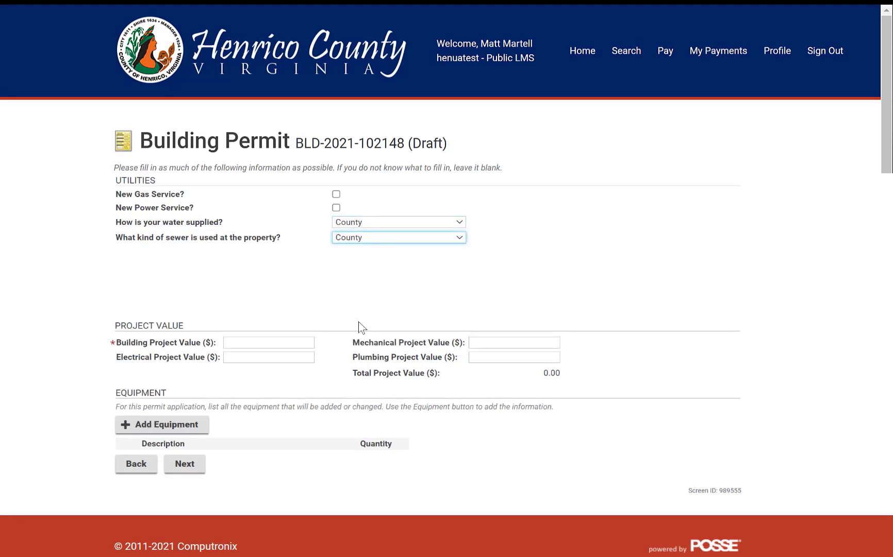
- Enter project values: building 3000000, mechanical 350000, electrical 500000, plumbing 200000
{"action": "left_click", "coordinate": [292, 342]}
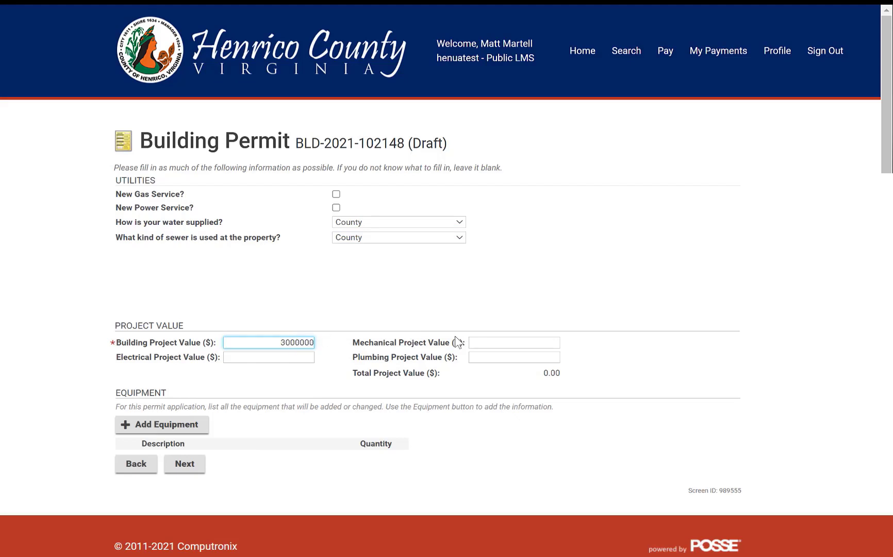
{"action": "left_click", "coordinate": [503, 343]}
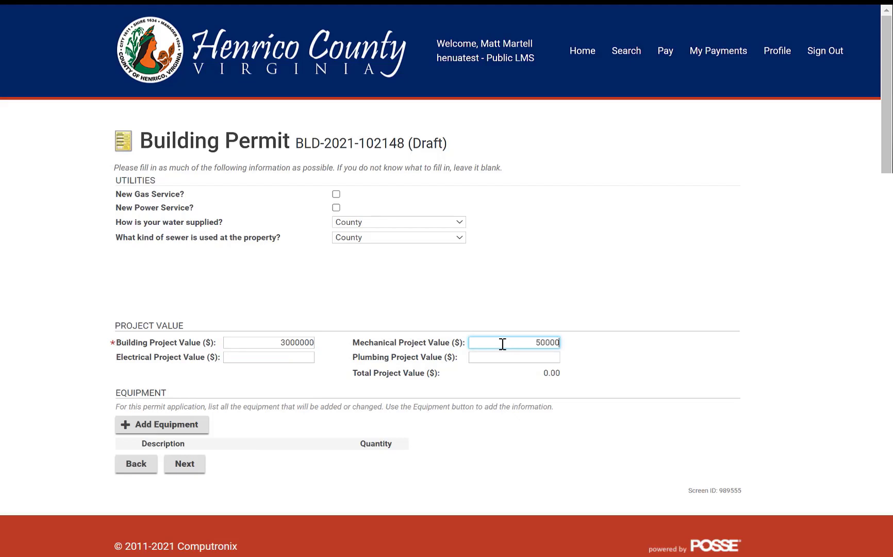
{"action": "left_click", "coordinate": [290, 359]}
{"action": "type", "text": "350000"}
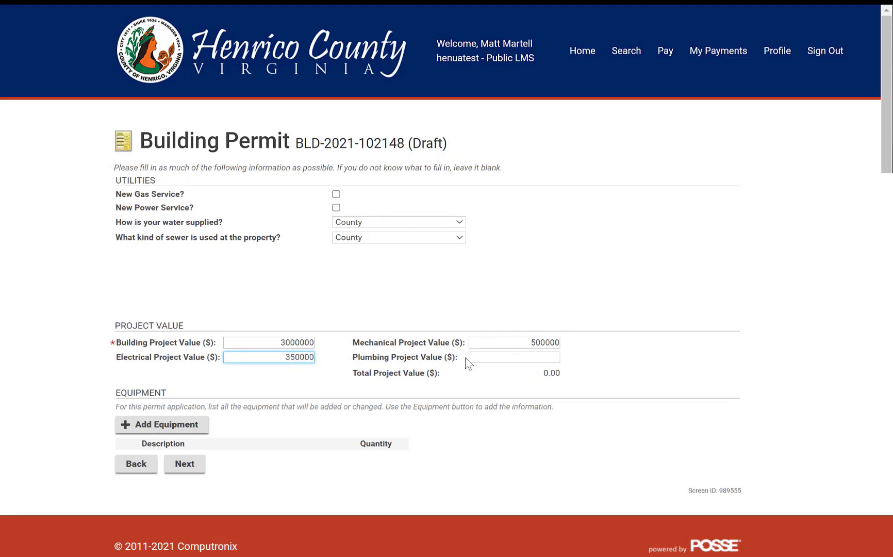
{"action": "left_click", "coordinate": [519, 355]}
{"action": "type", "text": "200000"}
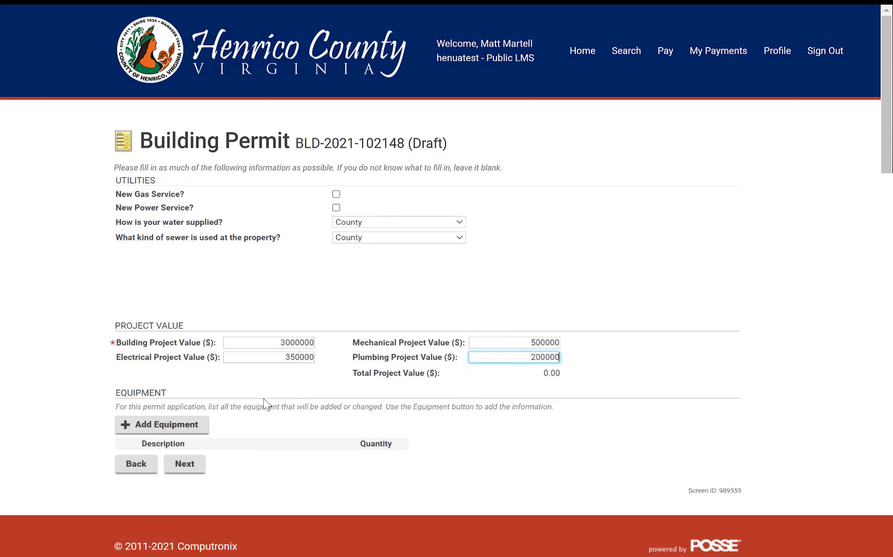
{"action": "left_click", "coordinate": [186, 464]}
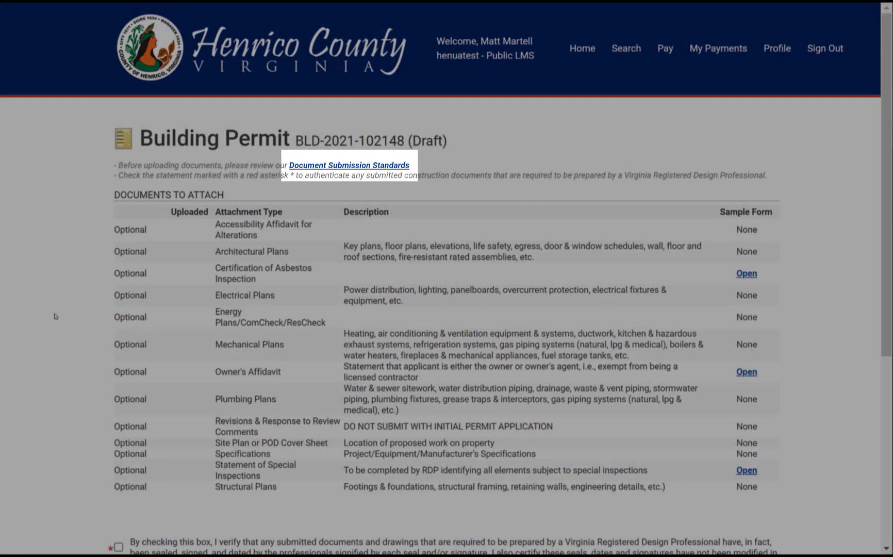
- Scroll down the Documents to Attach page to the Uploaded Documents file drop area
{"action": "scroll", "coordinate": [55, 316], "scroll_direction": "down", "scroll_amount": 3}
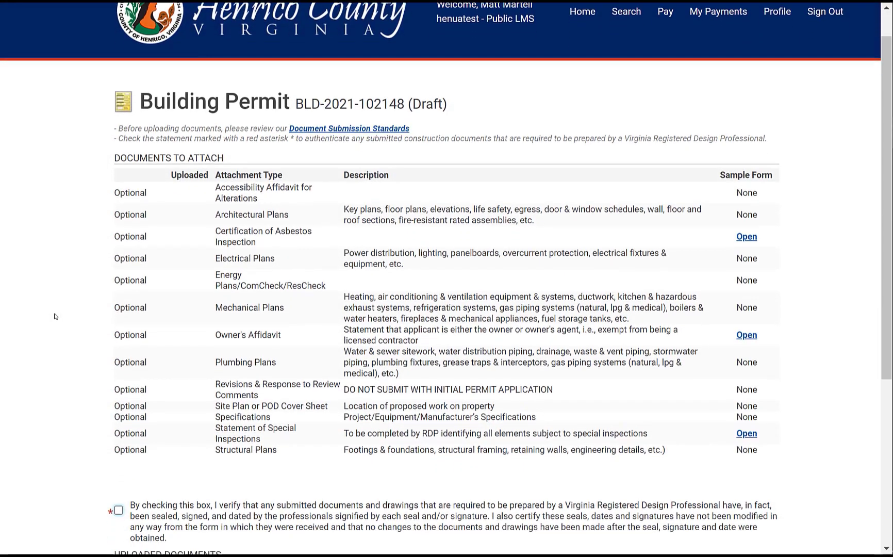
{"action": "scroll", "coordinate": [54, 316], "scroll_direction": "down", "scroll_amount": 3}
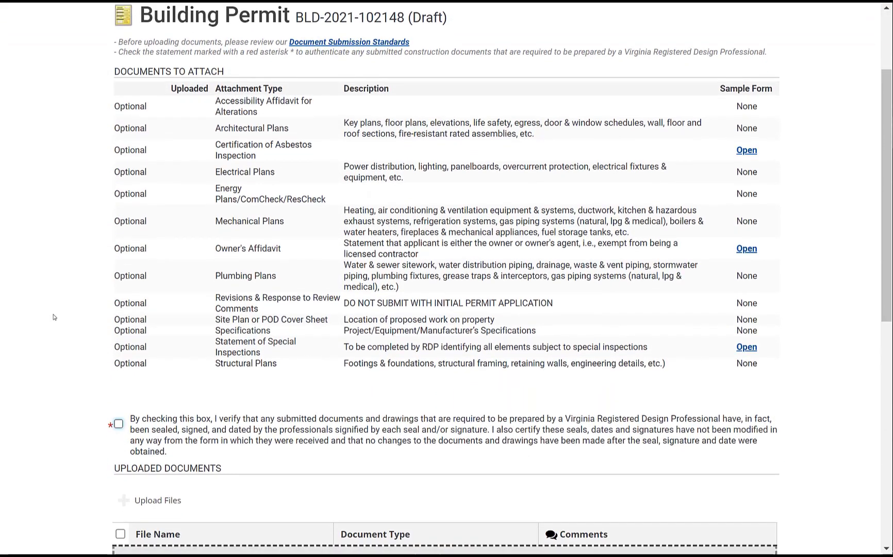
{"action": "scroll", "coordinate": [54, 317], "scroll_direction": "down", "scroll_amount": 2}
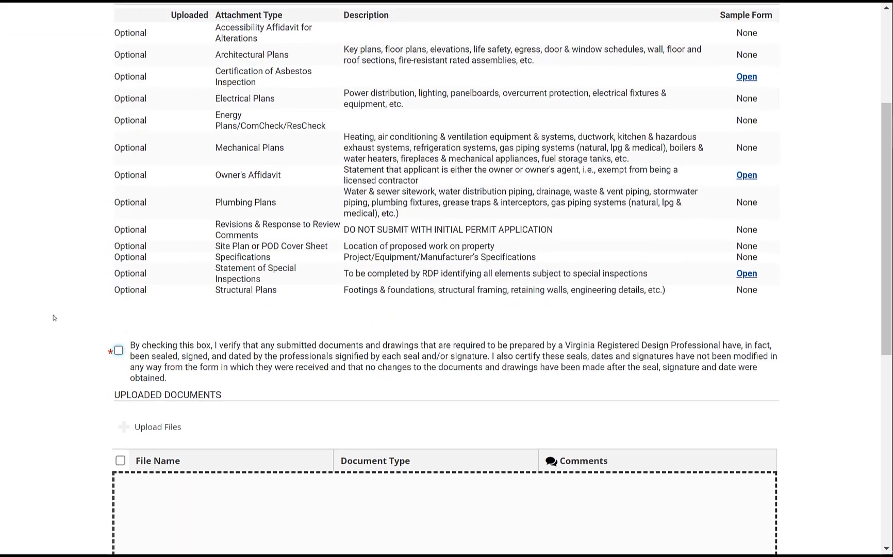
{"action": "scroll", "coordinate": [53, 318], "scroll_direction": "down", "scroll_amount": 1}
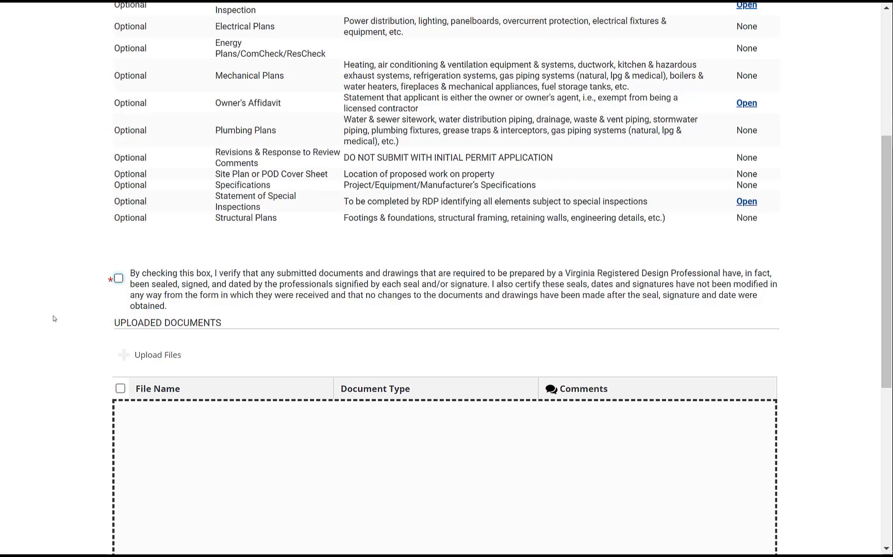
{"action": "scroll", "coordinate": [54, 318], "scroll_direction": "down", "scroll_amount": 1}
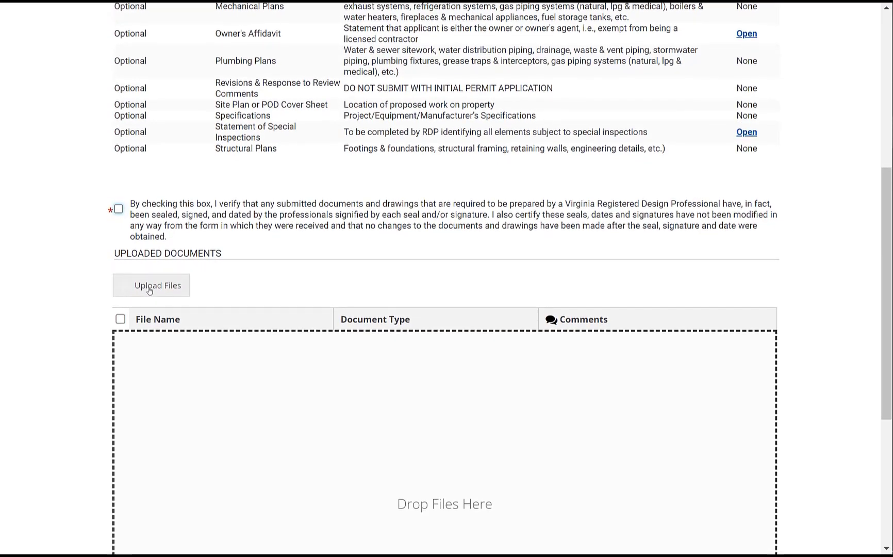
- Upload the seven Hotel plan PDFs, Civil through Structural, from the computer
{"action": "left_click", "coordinate": [151, 285]}
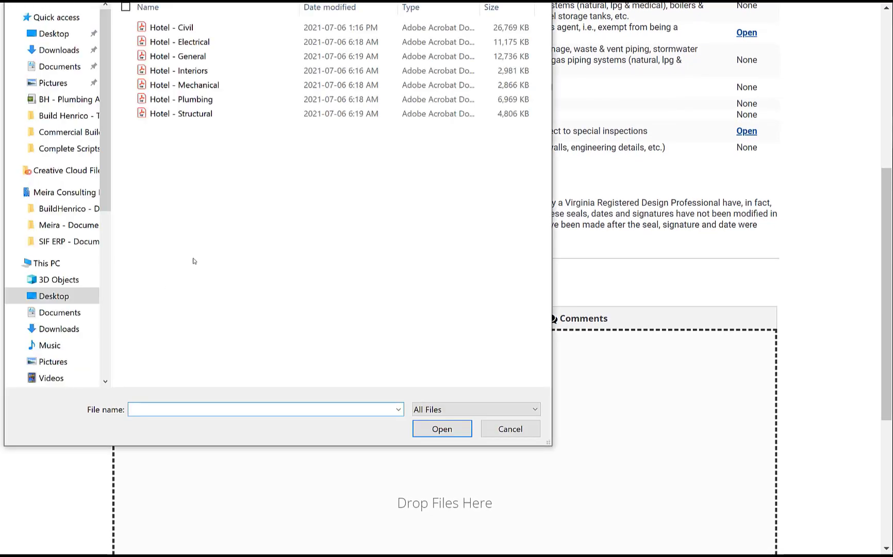
{"action": "left_click_drag", "start_coordinate": [196, 141], "coordinate": [150, 32]}
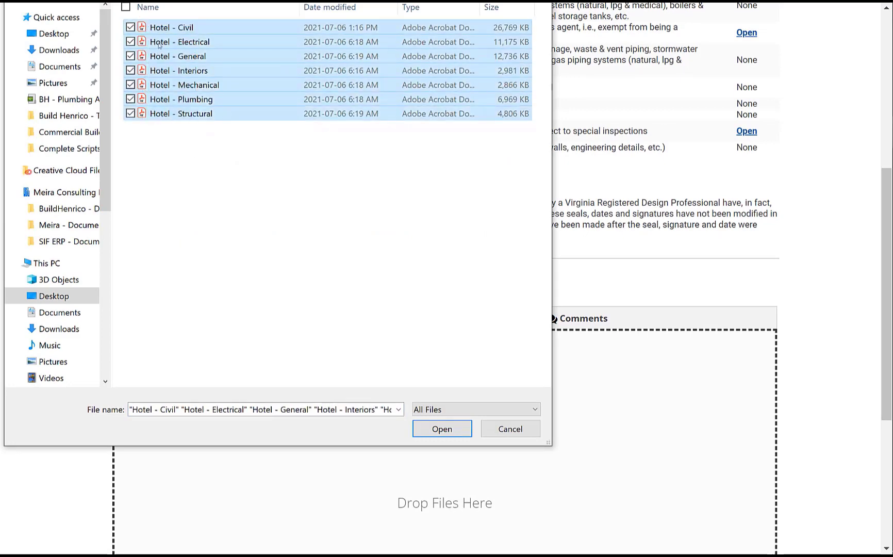
{"action": "left_click", "coordinate": [433, 436]}
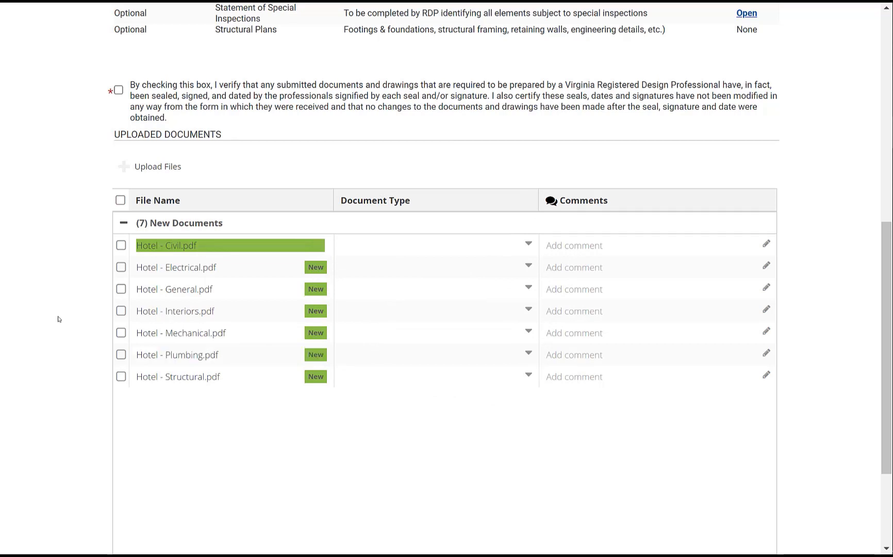
- Certify the sealed documents; set Civil and General to Architectural Plans and Electrical to Electrical Plans
{"action": "left_click", "coordinate": [118, 89]}
{"action": "left_click", "coordinate": [472, 246]}
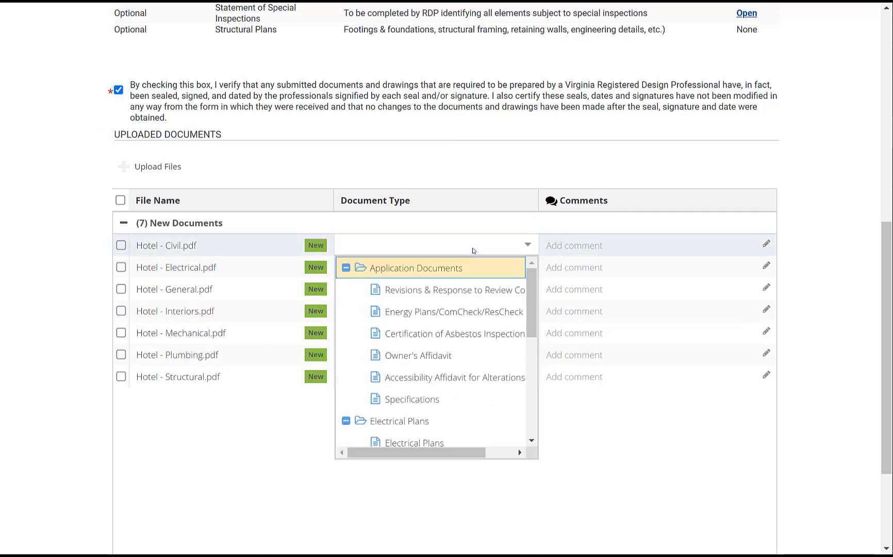
{"action": "scroll", "coordinate": [464, 332], "scroll_direction": "down", "scroll_amount": 5}
{"action": "scroll", "coordinate": [458, 336], "scroll_direction": "down", "scroll_amount": 1}
{"action": "left_click", "coordinate": [442, 349]}
{"action": "scroll", "coordinate": [442, 269], "scroll_direction": "down", "scroll_amount": 2}
{"action": "left_click", "coordinate": [438, 199]}
{"action": "scroll", "coordinate": [440, 329], "scroll_direction": "down", "scroll_amount": 5}
{"action": "left_click", "coordinate": [440, 329]}
{"action": "left_click", "coordinate": [438, 221]}
{"action": "scroll", "coordinate": [441, 327], "scroll_direction": "down", "scroll_amount": 3}
{"action": "scroll", "coordinate": [441, 326], "scroll_direction": "down", "scroll_amount": 3}
{"action": "left_click", "coordinate": [420, 375]}
- Set Hotel - Interiors to Architectural Plans, Mechanical to Mechanical Plans, and Plumbing to Plumbing Plans
{"action": "scroll", "coordinate": [525, 207], "scroll_direction": "down", "scroll_amount": 1}
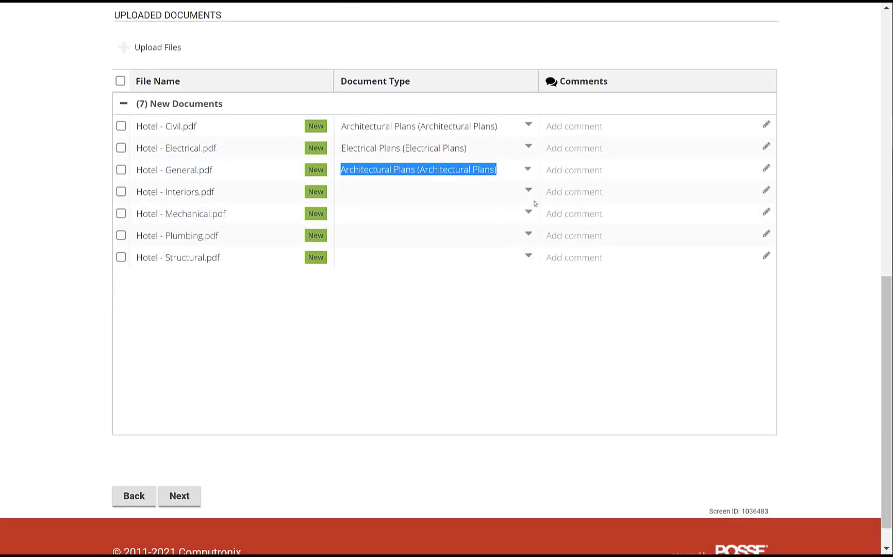
{"action": "left_click", "coordinate": [527, 191]}
{"action": "scroll", "coordinate": [434, 320], "scroll_direction": "down", "scroll_amount": 5}
{"action": "left_click", "coordinate": [424, 295]}
{"action": "left_click", "coordinate": [527, 214]}
{"action": "scroll", "coordinate": [454, 319], "scroll_direction": "down", "scroll_amount": 5}
{"action": "left_click", "coordinate": [419, 360]}
{"action": "left_click", "coordinate": [528, 232]}
{"action": "scroll", "coordinate": [478, 157], "scroll_direction": "down", "scroll_amount": 5}
{"action": "left_click", "coordinate": [454, 147]}
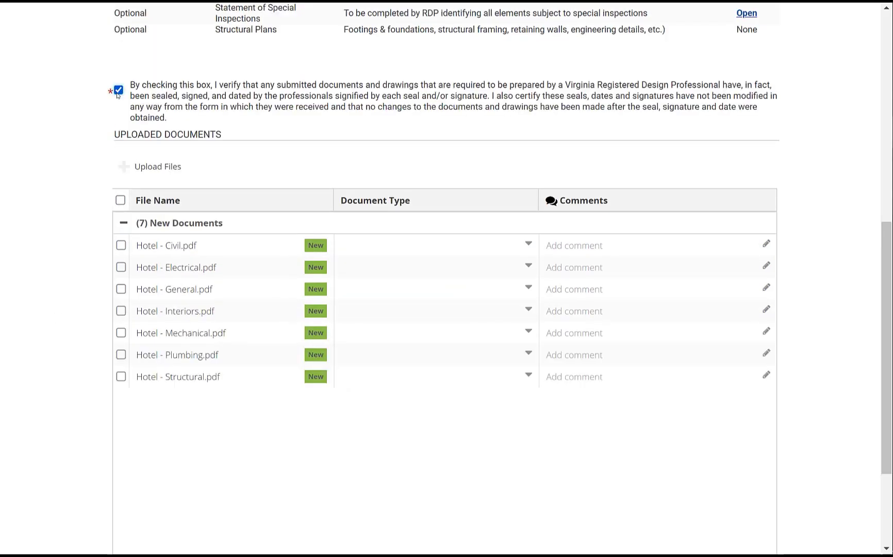
- Review the typed document list and advance to the Contractors step
{"action": "scroll", "coordinate": [54, 317], "scroll_direction": "up", "scroll_amount": 5}
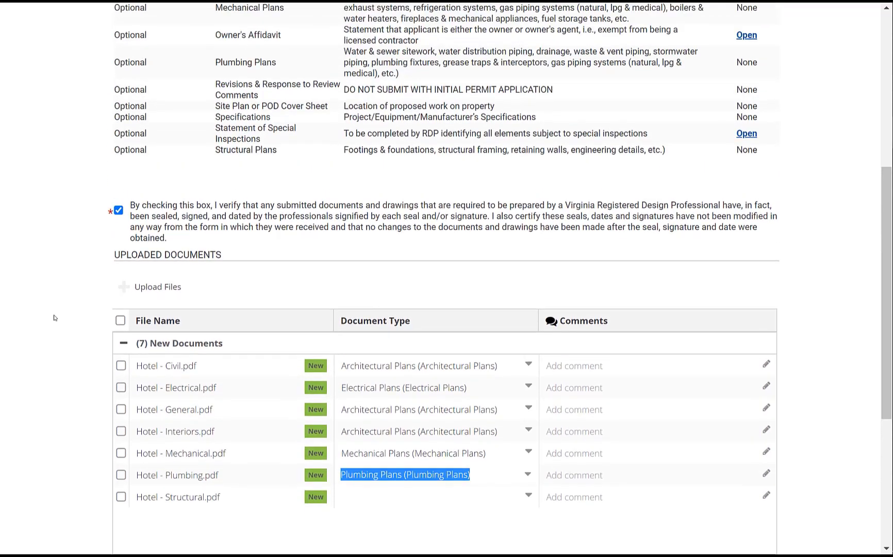
{"action": "scroll", "coordinate": [53, 318], "scroll_direction": "up", "scroll_amount": 4}
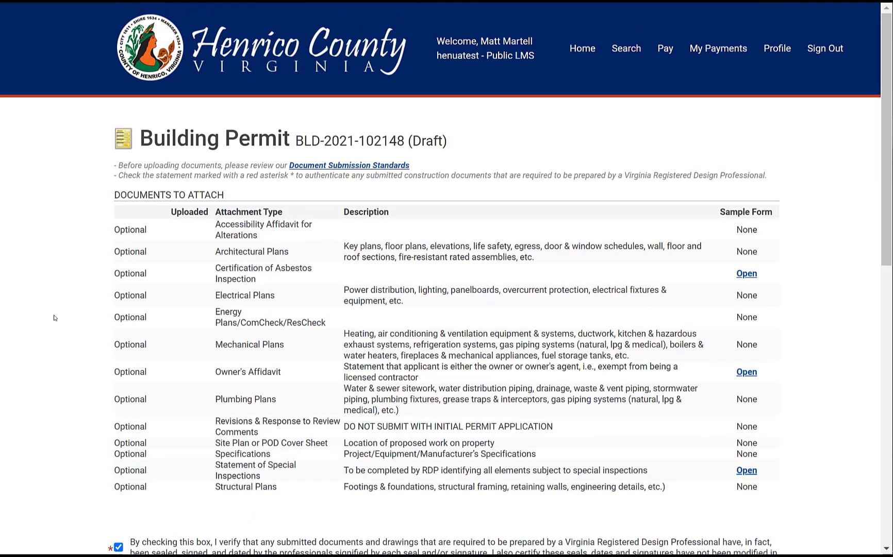
{"action": "scroll", "coordinate": [53, 318], "scroll_direction": "down", "scroll_amount": 3}
{"action": "scroll", "coordinate": [54, 318], "scroll_direction": "down", "scroll_amount": 6}
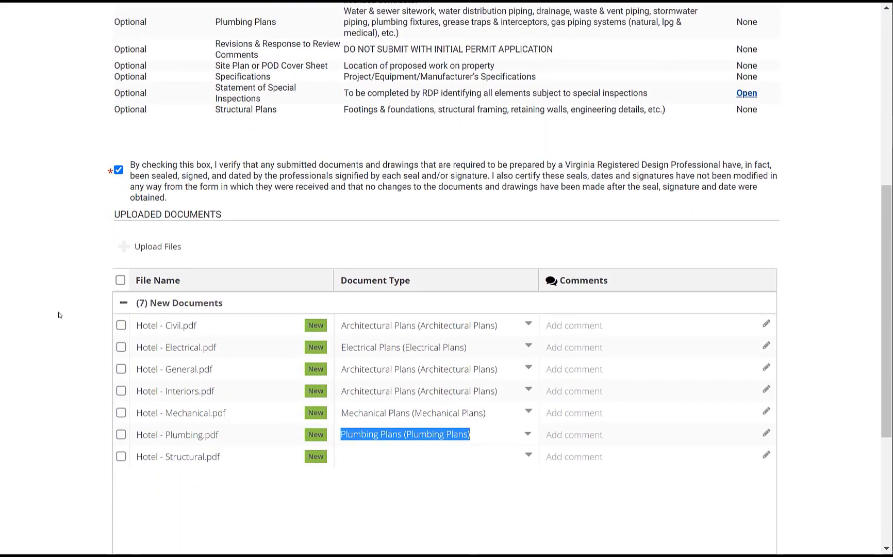
{"action": "scroll", "coordinate": [59, 315], "scroll_direction": "down", "scroll_amount": 5}
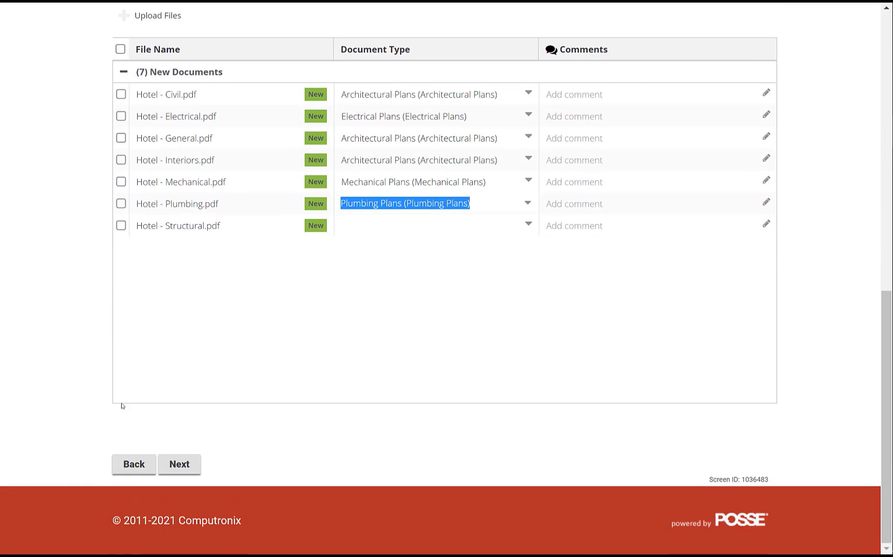
{"action": "left_click", "coordinate": [180, 464]}
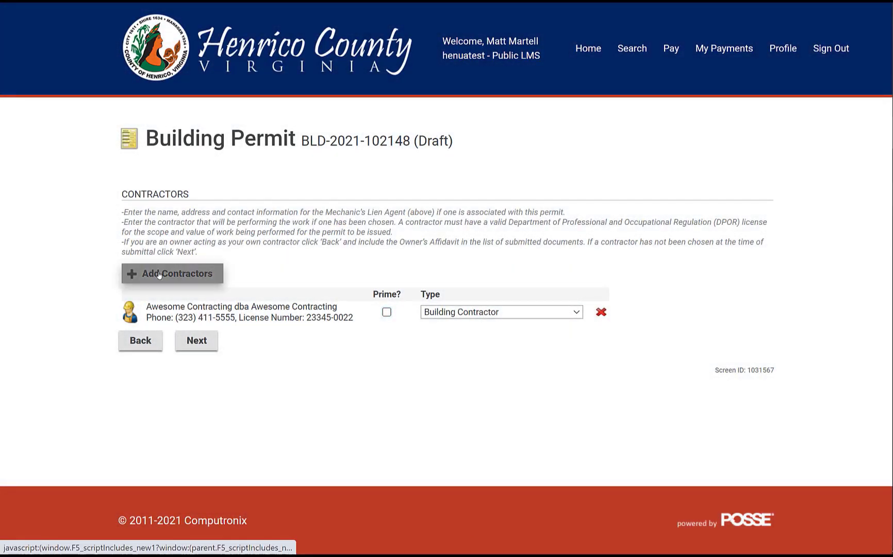
- Search contractors for 'Mighty', add Mighty Plumbers, and set its Type to Plumbing Contractor
{"action": "left_click", "coordinate": [160, 274]}
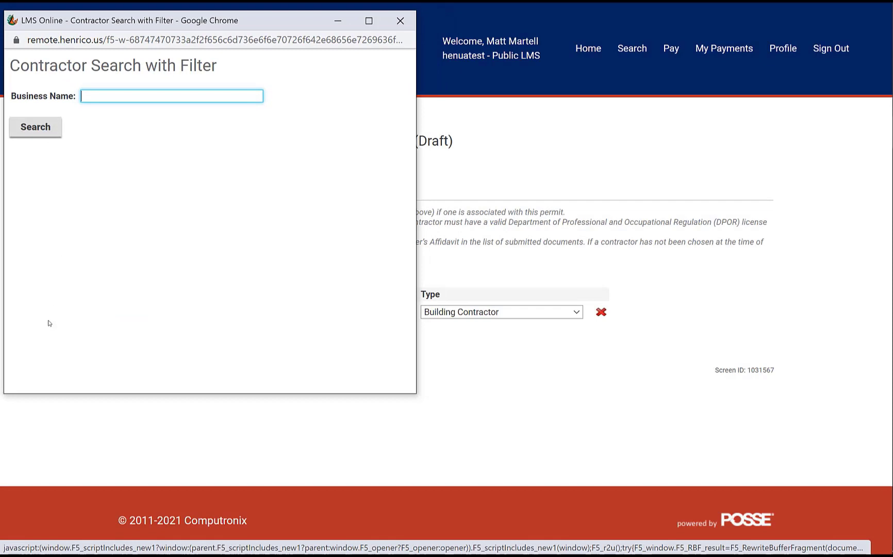
{"action": "type", "text": "Mighty"}
{"action": "left_click", "coordinate": [35, 126]}
{"action": "left_click", "coordinate": [15, 117]}
{"action": "left_click", "coordinate": [34, 144]}
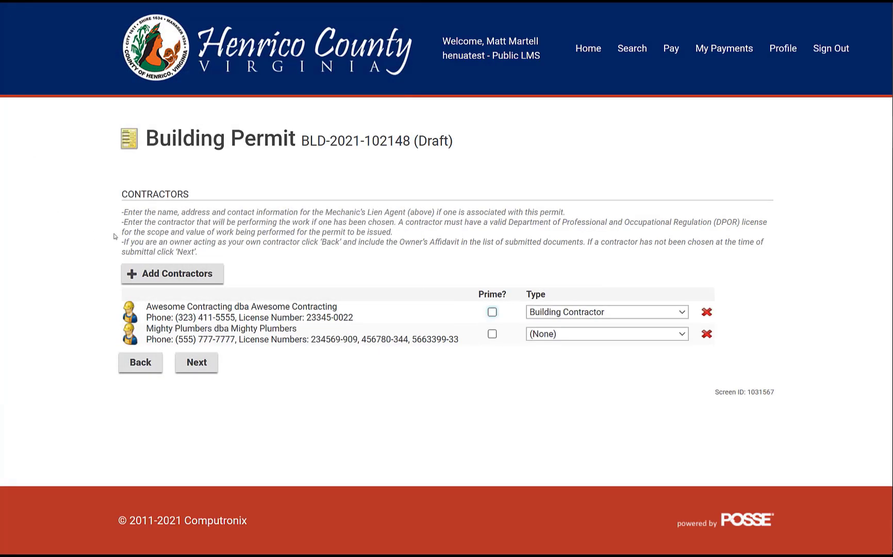
{"action": "left_click", "coordinate": [540, 334]}
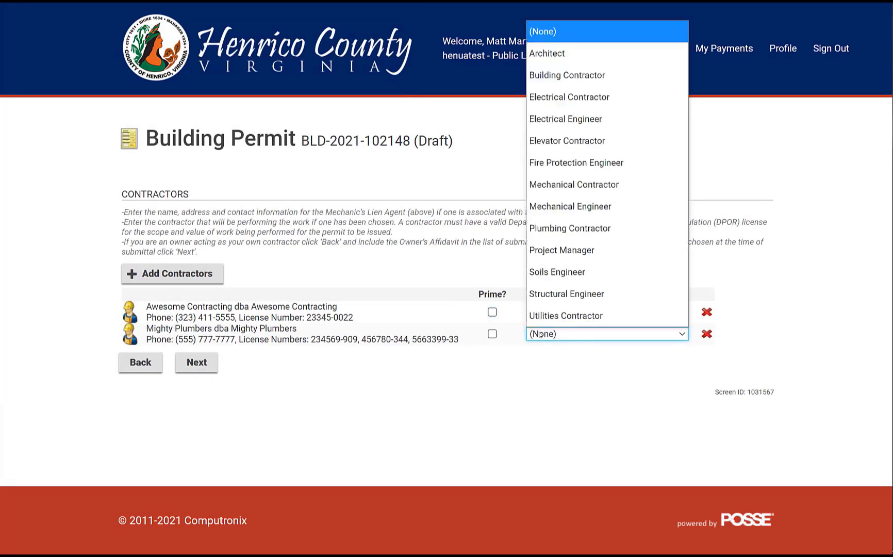
{"action": "left_click", "coordinate": [583, 232]}
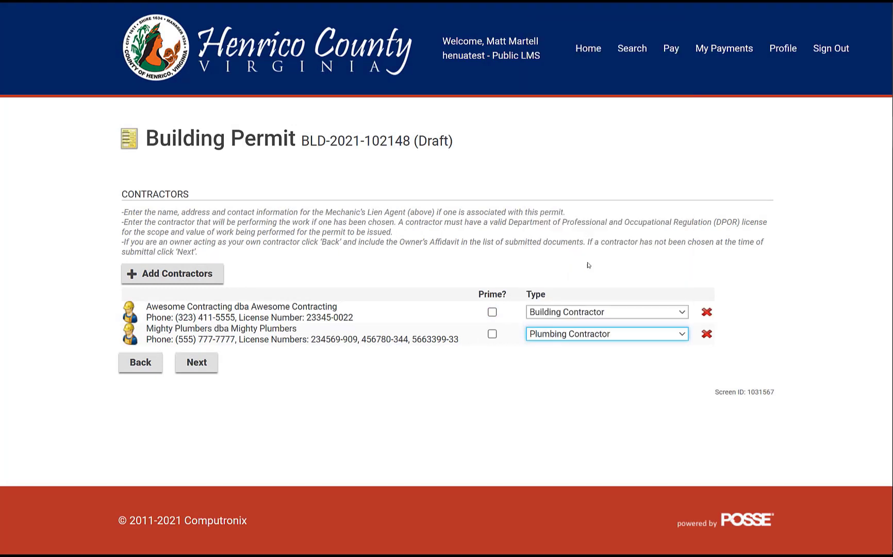
- Subscribe the applicant contact to information-needed, hold, accepted, issued and complete notifications, then save and close
{"action": "left_click", "coordinate": [204, 364]}
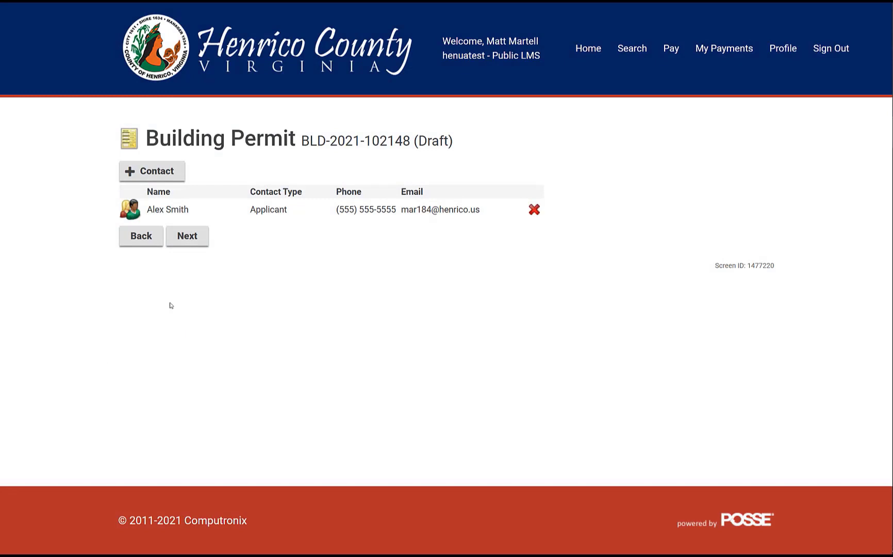
{"action": "left_click", "coordinate": [183, 214]}
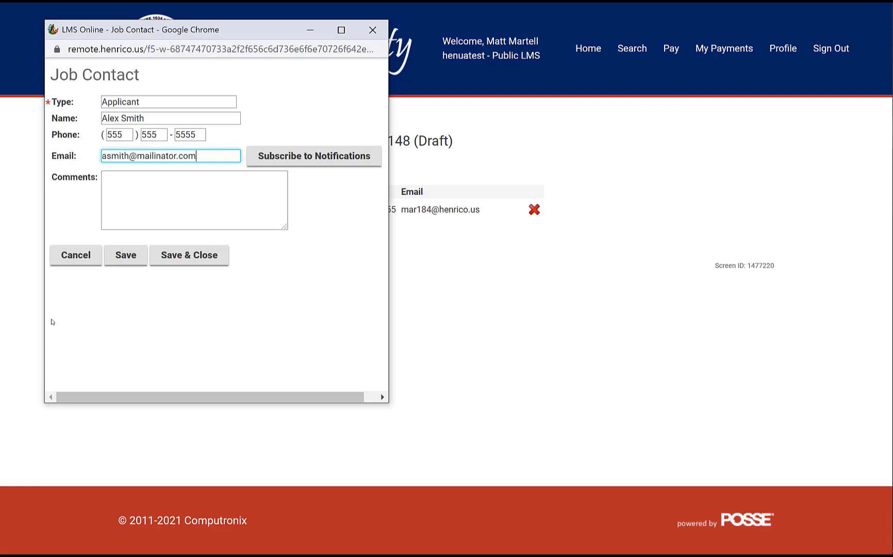
{"action": "left_click", "coordinate": [297, 156]}
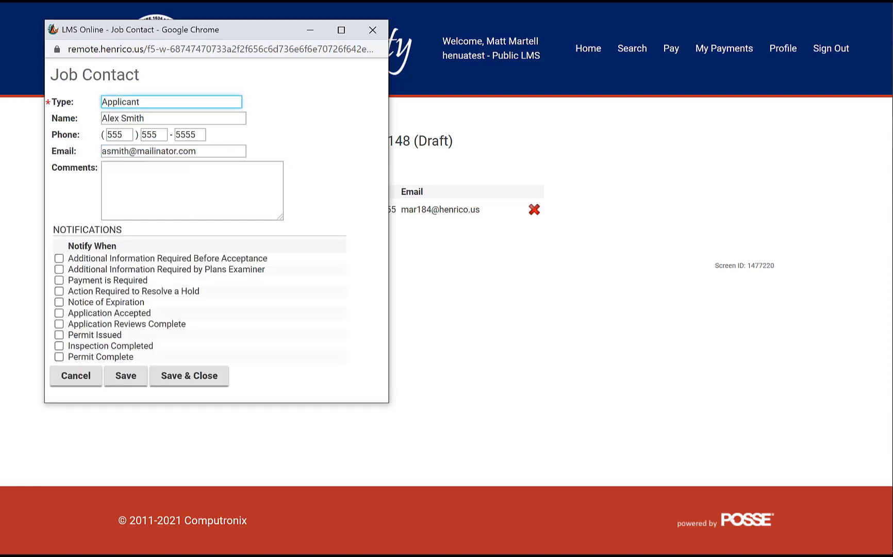
{"action": "left_click", "coordinate": [59, 258]}
{"action": "left_click", "coordinate": [59, 269]}
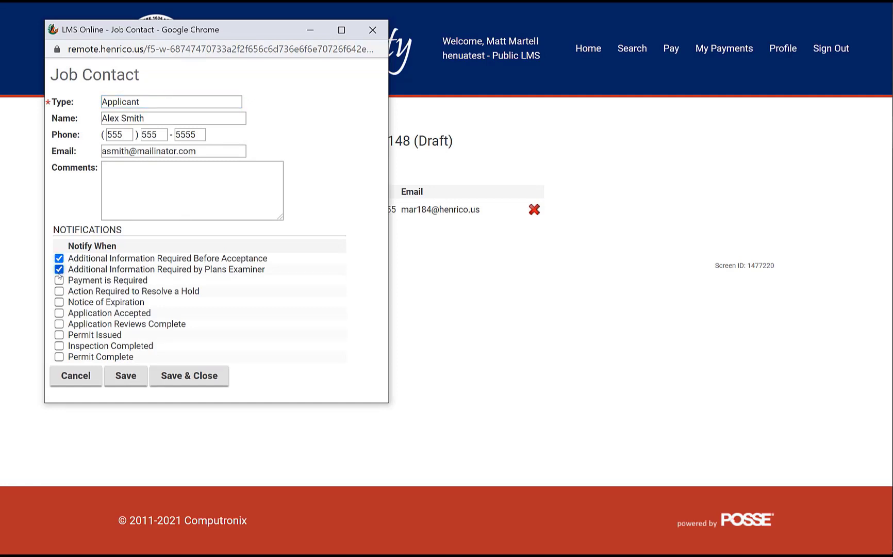
{"action": "left_click", "coordinate": [59, 291]}
{"action": "left_click", "coordinate": [59, 313]}
{"action": "left_click", "coordinate": [59, 336]}
{"action": "left_click", "coordinate": [59, 357]}
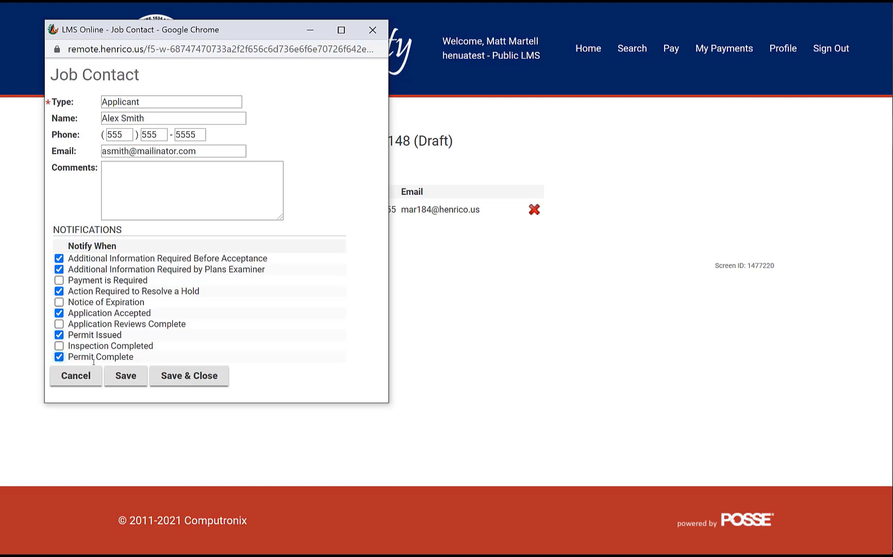
{"action": "left_click", "coordinate": [123, 377]}
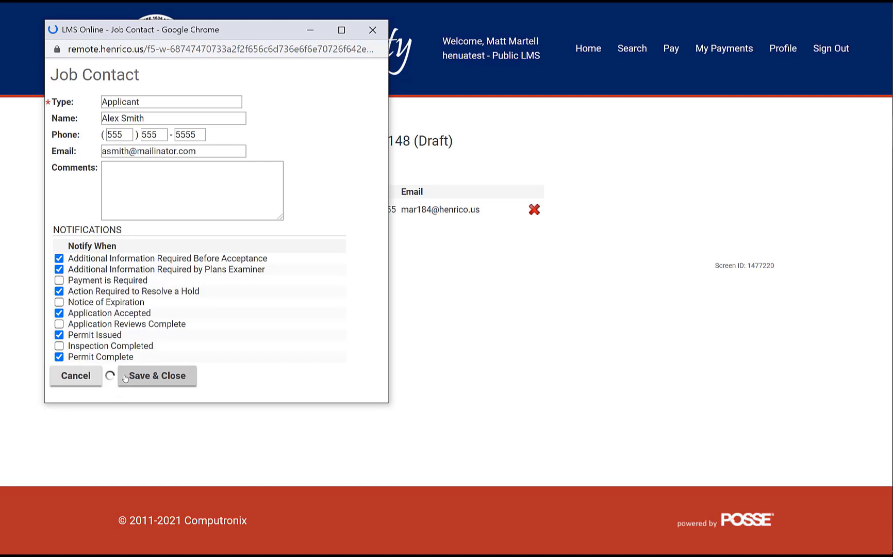
{"action": "left_click", "coordinate": [172, 379]}
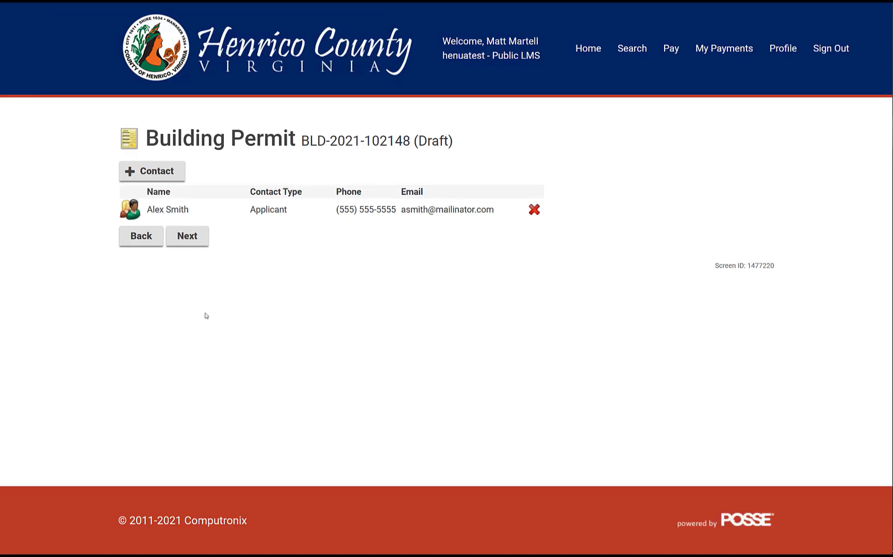
- Advance from the Contacts page to the Errors on Application page
{"action": "left_click", "coordinate": [202, 246]}
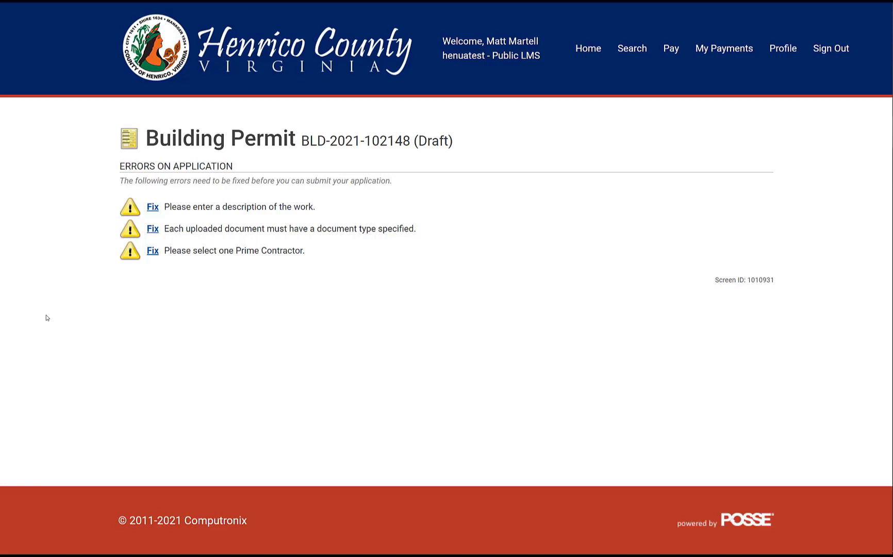
- Enter work description 'New 5 story hotel, restaurant and office' and page forward to Documents to Attach
{"action": "left_click", "coordinate": [153, 208]}
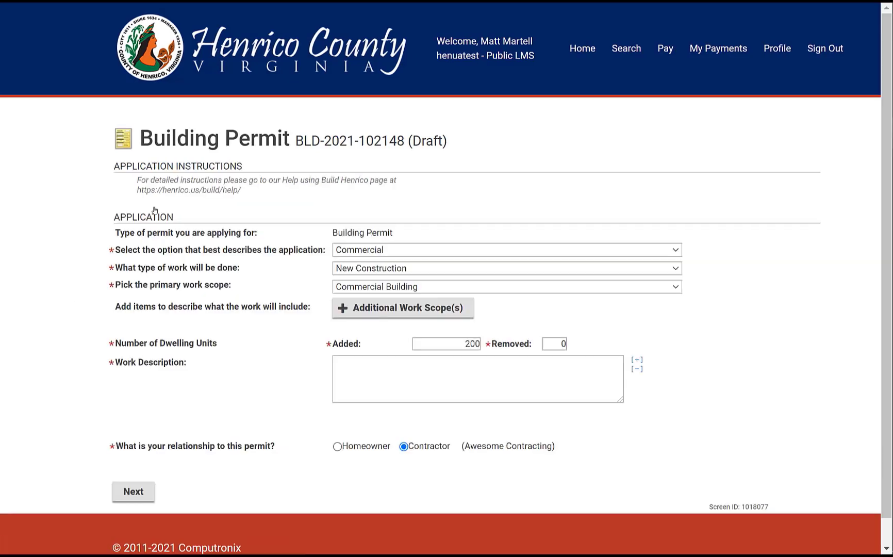
{"action": "left_click", "coordinate": [345, 370]}
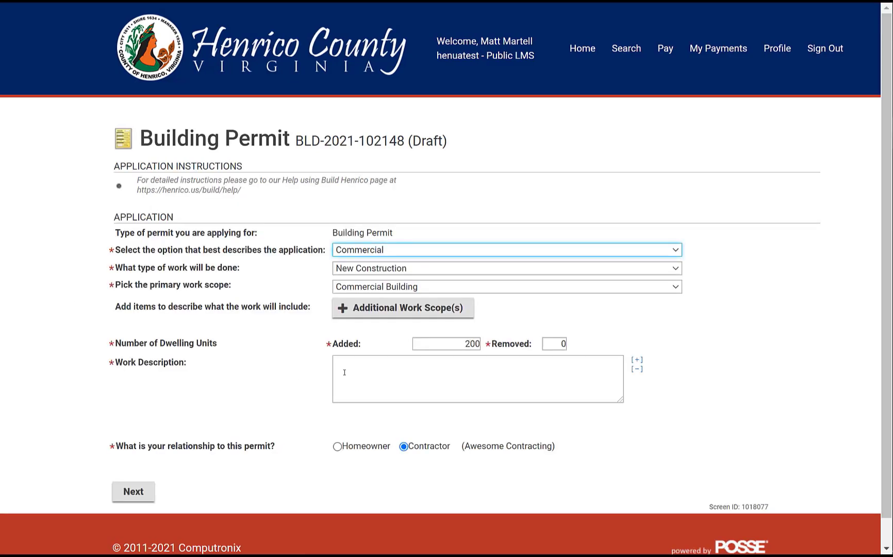
{"action": "type", "text": "New 5 story hotel"}
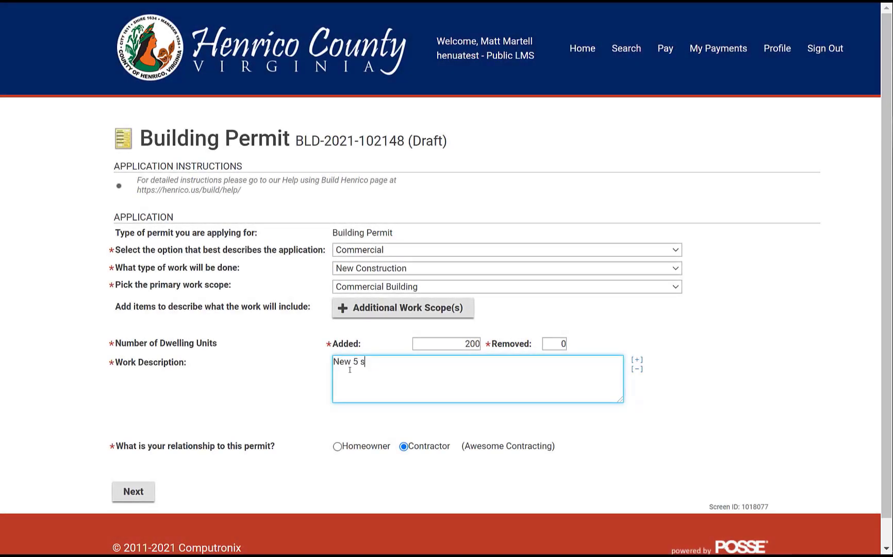
{"action": "type", "text": ", restaurant and office"}
{"action": "left_click", "coordinate": [143, 493]}
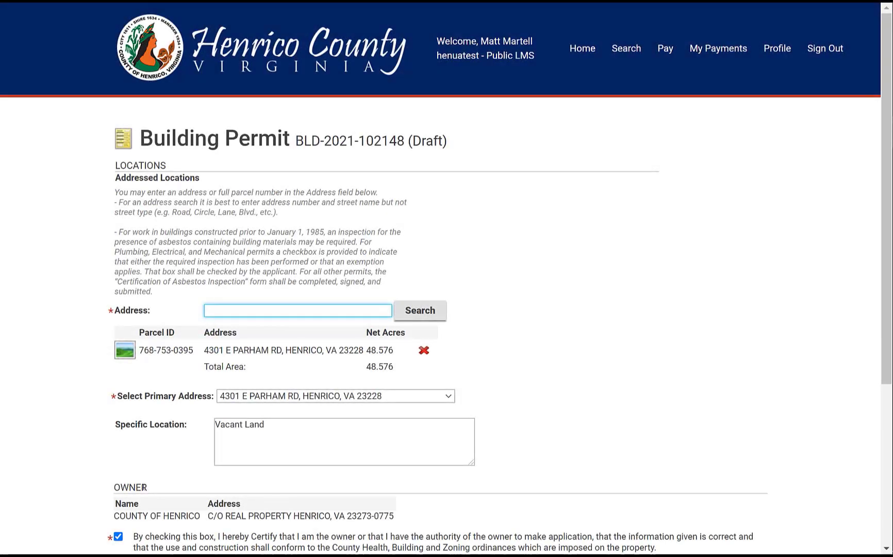
{"action": "scroll", "coordinate": [126, 423], "scroll_direction": "down", "scroll_amount": 1}
{"action": "scroll", "coordinate": [126, 423], "scroll_direction": "down", "scroll_amount": 4}
{"action": "left_click", "coordinate": [178, 462]}
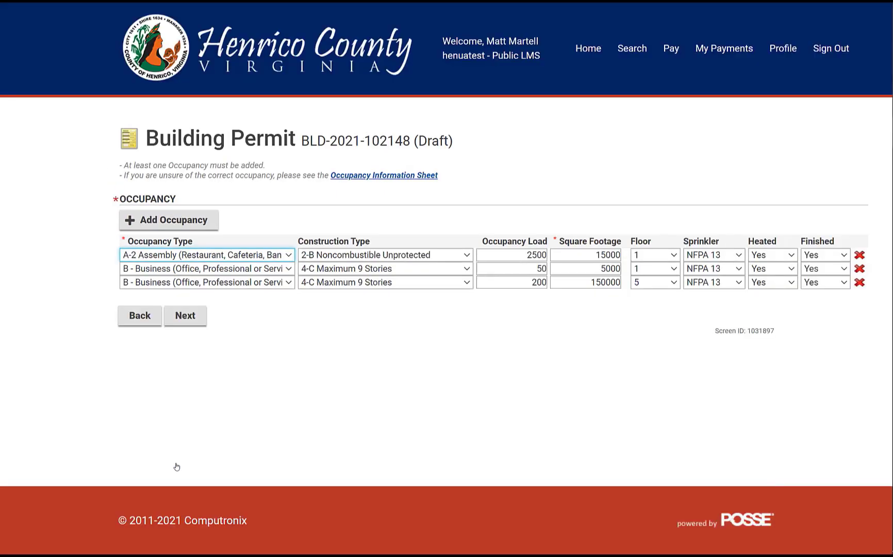
{"action": "left_click", "coordinate": [187, 315]}
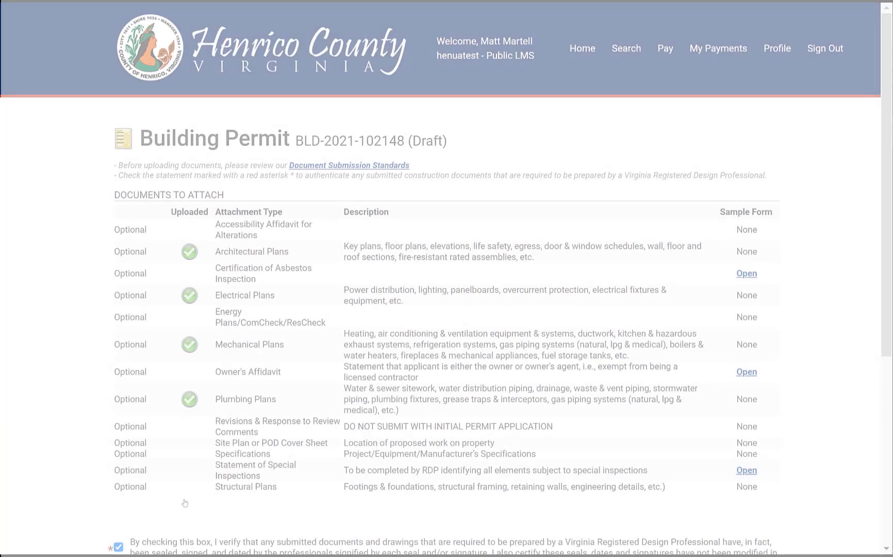
- Set Hotel - Structural.pdf to Structural Plans and proceed to the Contractors page
{"action": "scroll", "coordinate": [188, 429], "scroll_direction": "down", "scroll_amount": 3}
{"action": "scroll", "coordinate": [186, 429], "scroll_direction": "down", "scroll_amount": 7}
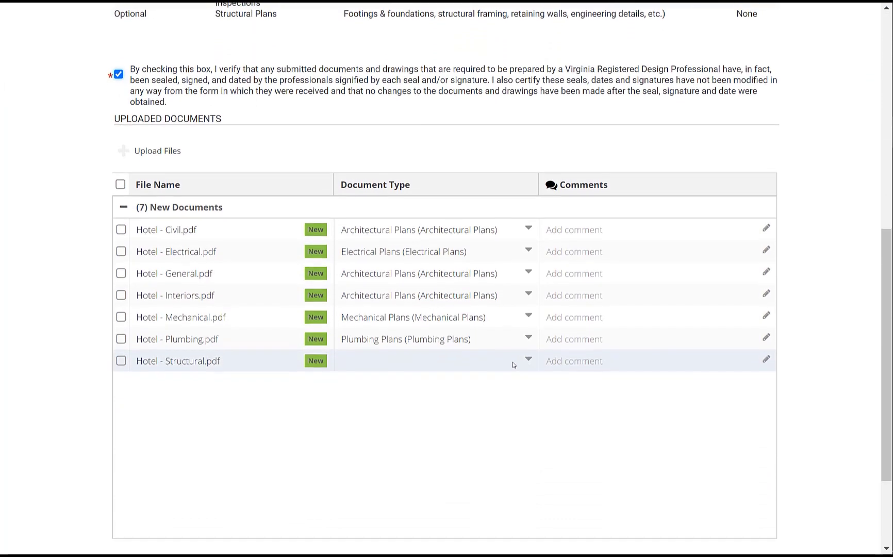
{"action": "left_click", "coordinate": [527, 359]}
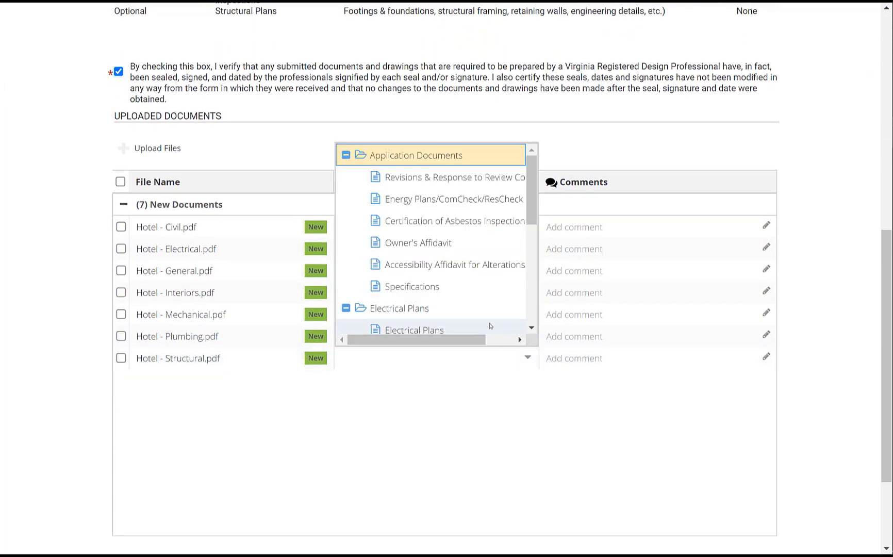
{"action": "scroll", "coordinate": [489, 326], "scroll_direction": "down", "scroll_amount": 5}
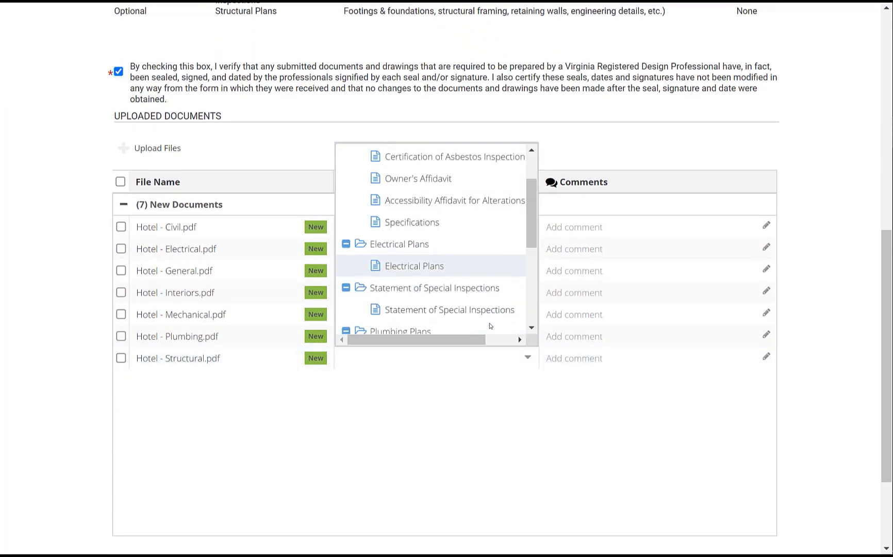
{"action": "scroll", "coordinate": [490, 326], "scroll_direction": "down", "scroll_amount": 3}
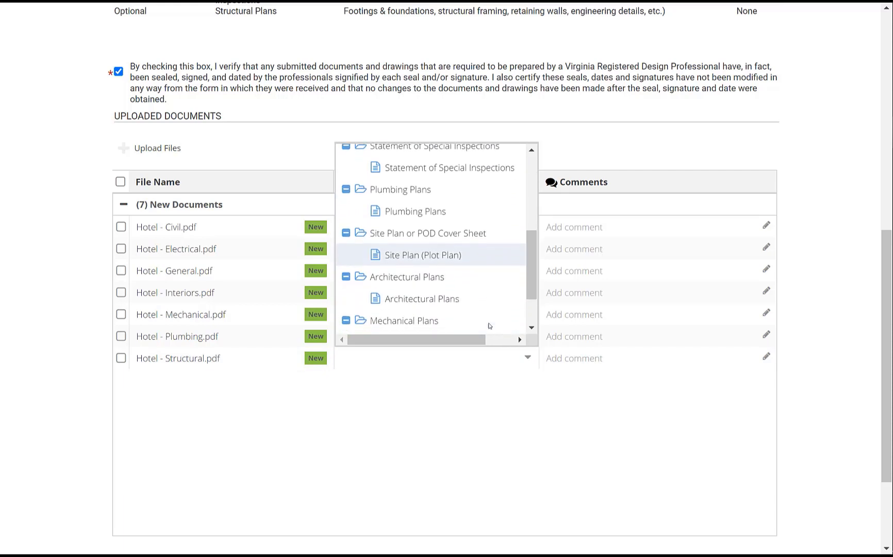
{"action": "left_click", "coordinate": [426, 292]}
{"action": "scroll", "coordinate": [221, 354], "scroll_direction": "down", "scroll_amount": 3}
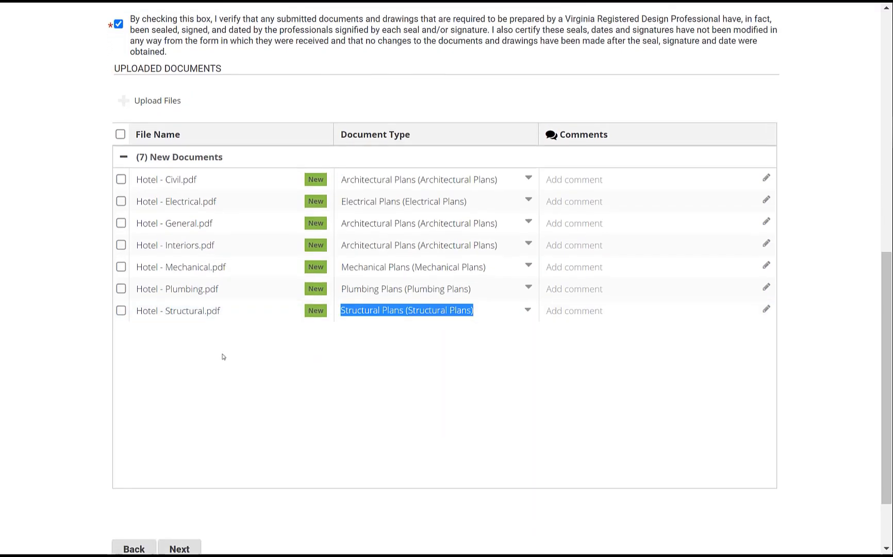
{"action": "left_click", "coordinate": [180, 464]}
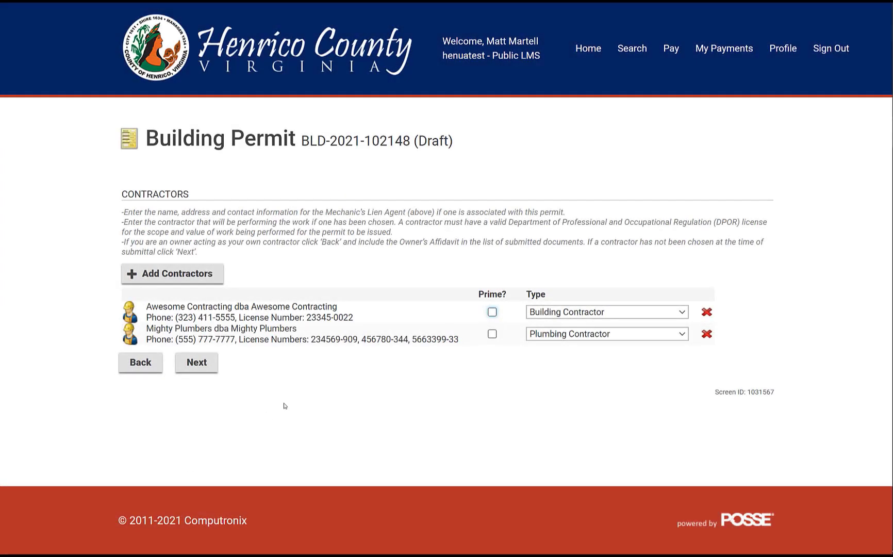
- Mark Awesome Contracting as Prime contractor and page past Contacts to Submit Application
{"action": "left_click", "coordinate": [492, 312]}
{"action": "left_click", "coordinate": [195, 363]}
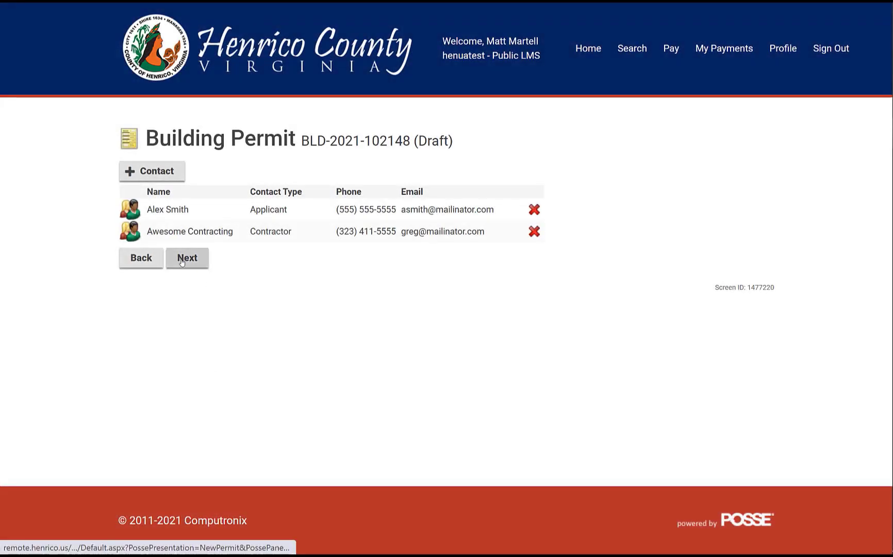
{"action": "left_click", "coordinate": [187, 258]}
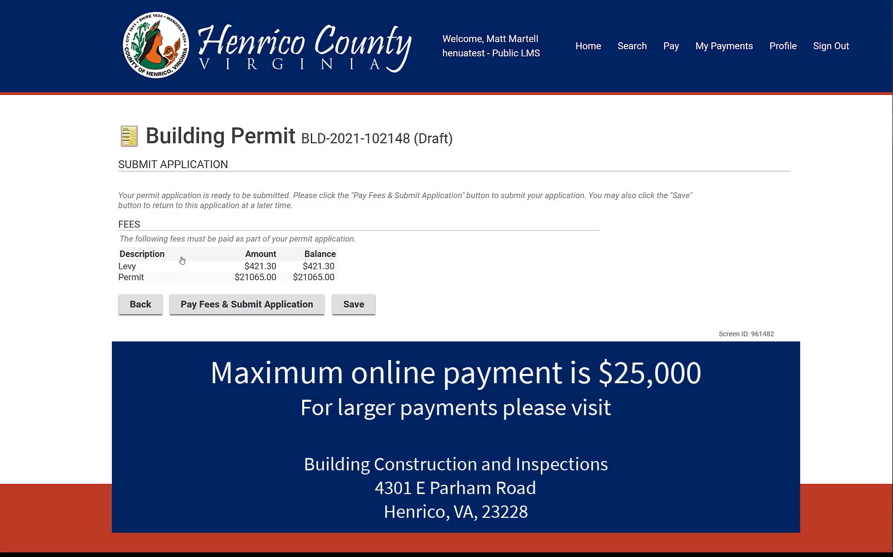
- Choose Pay Fees & Submit Application to reach the $21486.30 payment form
{"action": "left_click", "coordinate": [192, 304]}
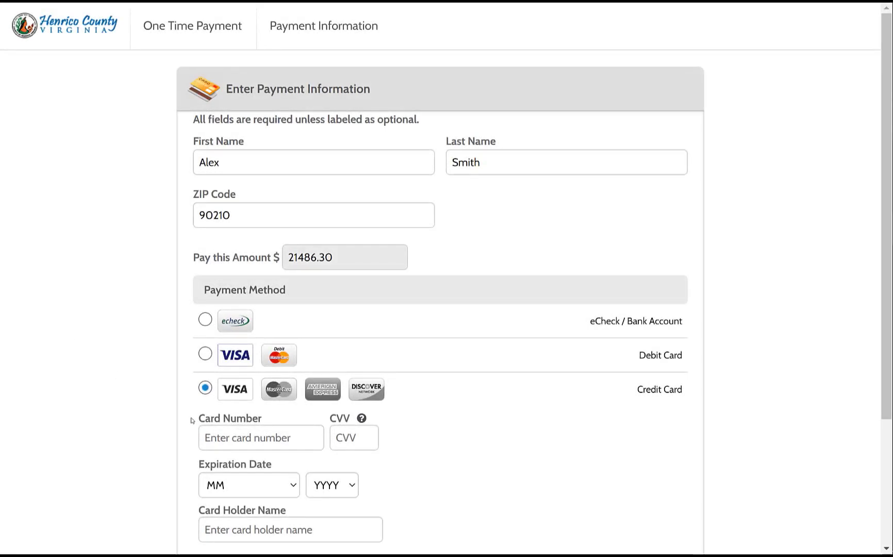
- Enter the card number, the card's security code, and expiry November 2028
{"action": "left_click", "coordinate": [208, 437]}
{"action": "key", "text": "ctrl+v"}
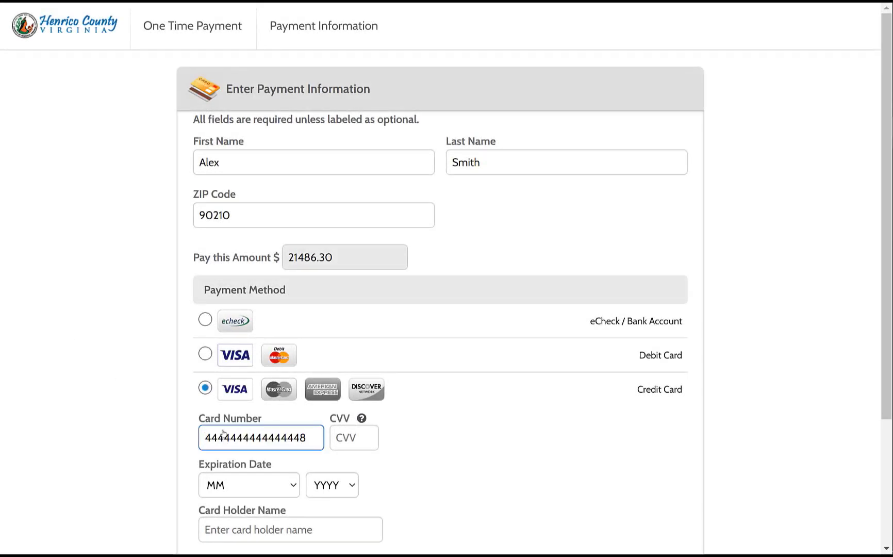
{"action": "left_click", "coordinate": [349, 437]}
{"action": "type", "text": "123"}
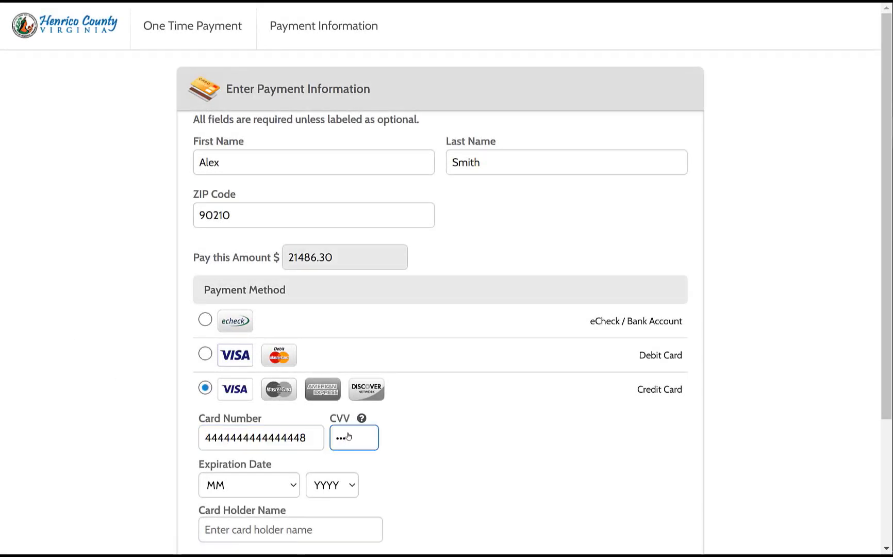
{"action": "left_click", "coordinate": [272, 483]}
{"action": "left_click", "coordinate": [260, 438]}
{"action": "left_click", "coordinate": [336, 485]}
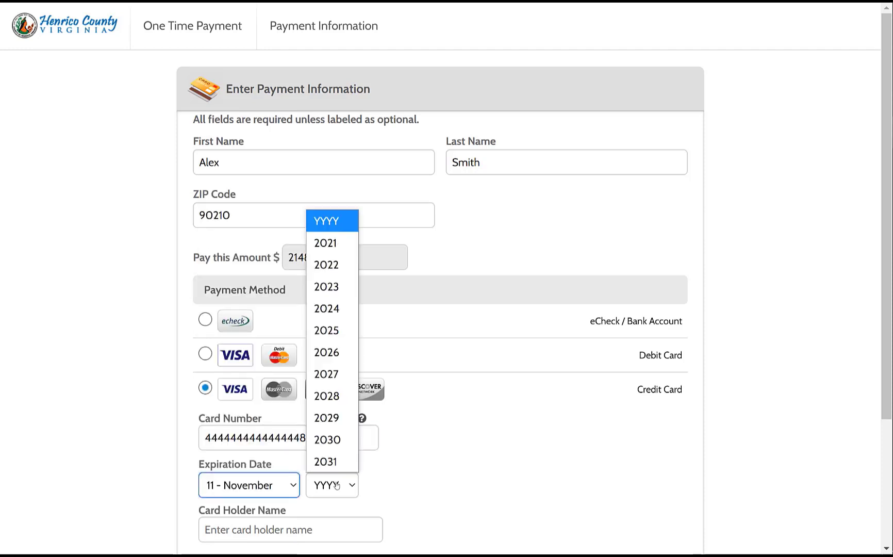
{"action": "type", "text": "2028"}
{"action": "key", "text": "Return"}
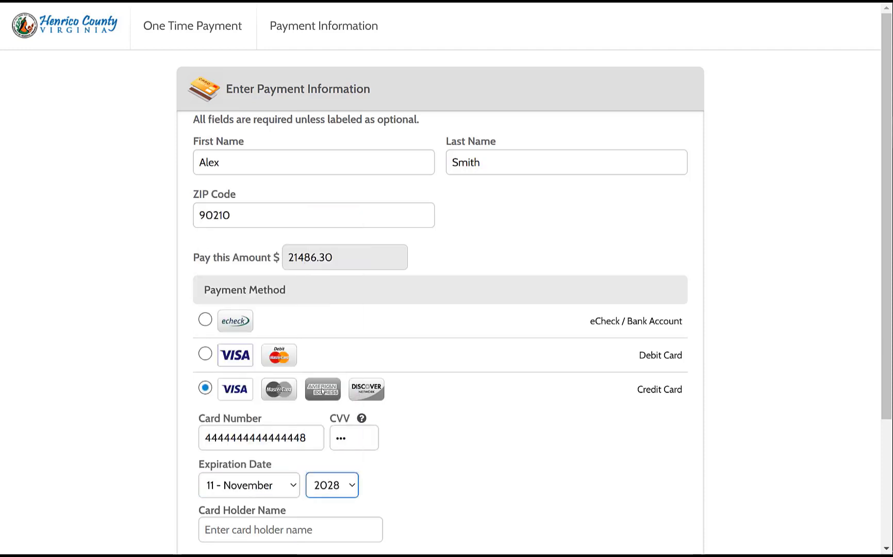
- Fill in the cardholder's name, agree to the authorization terms, and pay $21,486.30
{"action": "scroll", "coordinate": [361, 433], "scroll_direction": "down", "scroll_amount": 3}
{"action": "left_click", "coordinate": [244, 393]}
{"action": "type", "text": "A"}
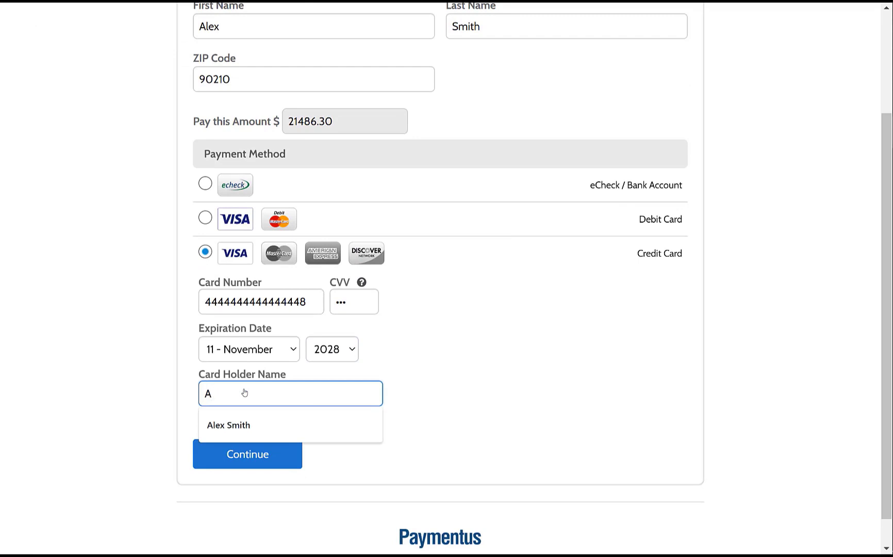
{"action": "left_click", "coordinate": [239, 424]}
{"action": "left_click", "coordinate": [235, 450]}
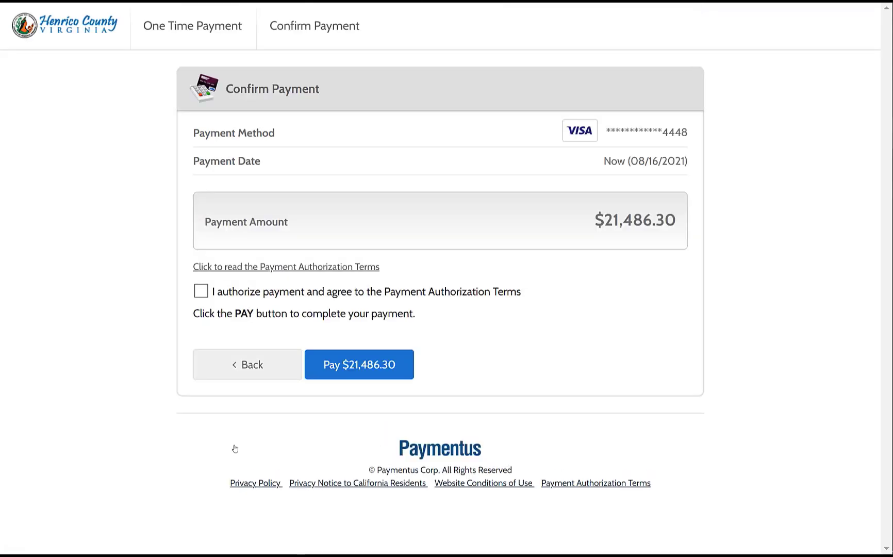
{"action": "left_click", "coordinate": [201, 291]}
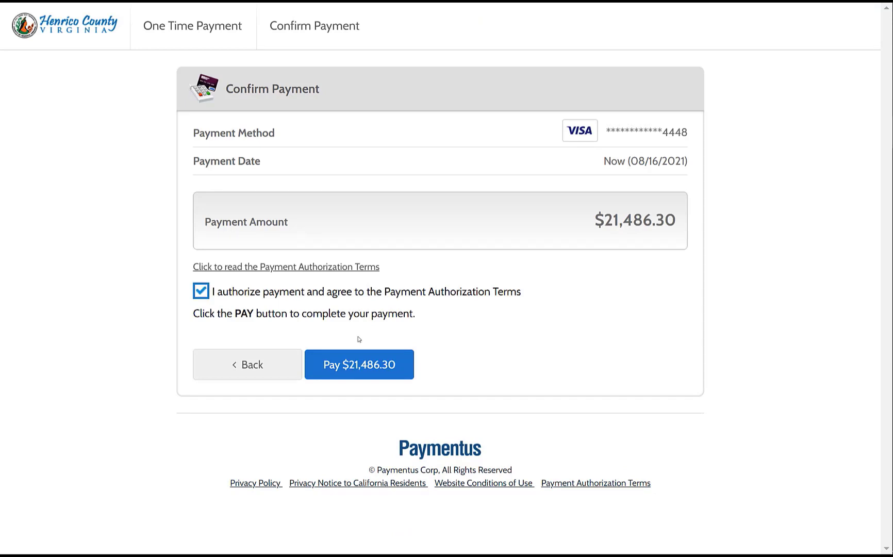
{"action": "left_click", "coordinate": [361, 368]}
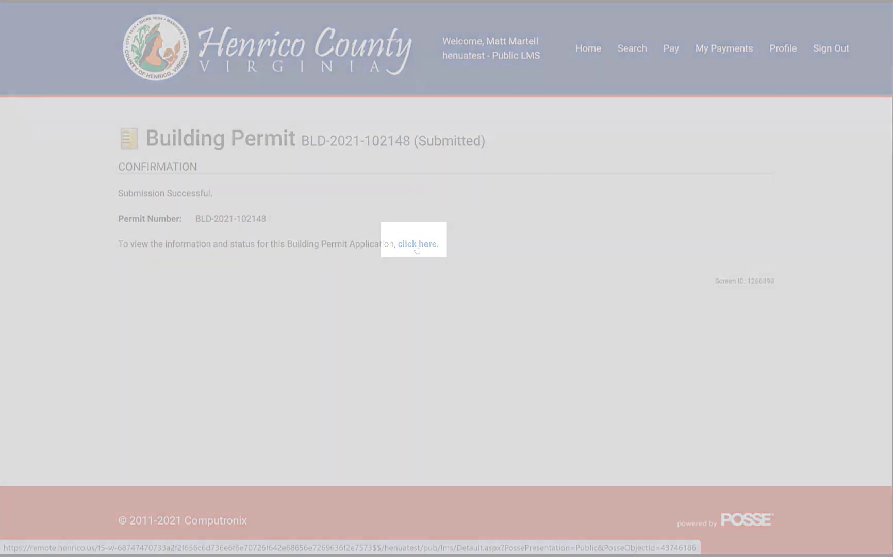
{"action": "left_click", "coordinate": [417, 246]}
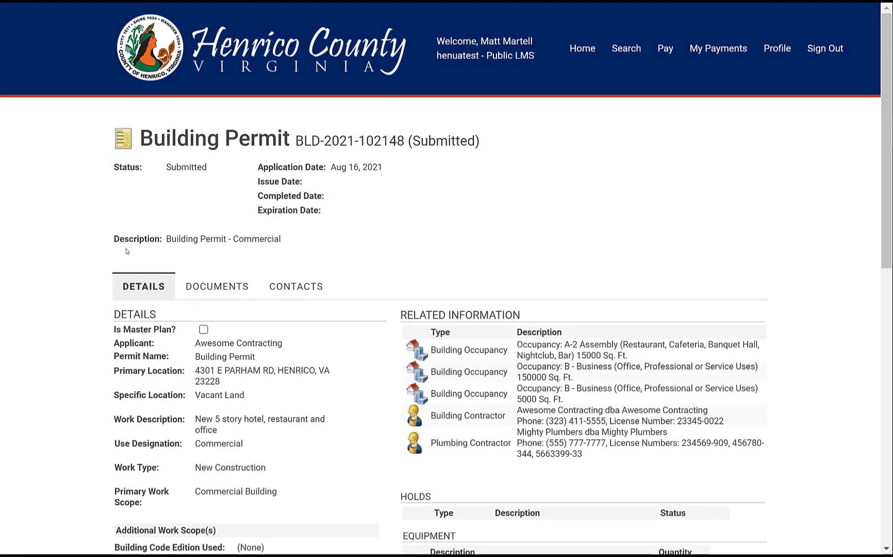
- Scroll through the submitted permit's details page to review it
{"action": "scroll", "coordinate": [121, 253], "scroll_direction": "down", "scroll_amount": 3}
{"action": "scroll", "coordinate": [118, 256], "scroll_direction": "down", "scroll_amount": 6}
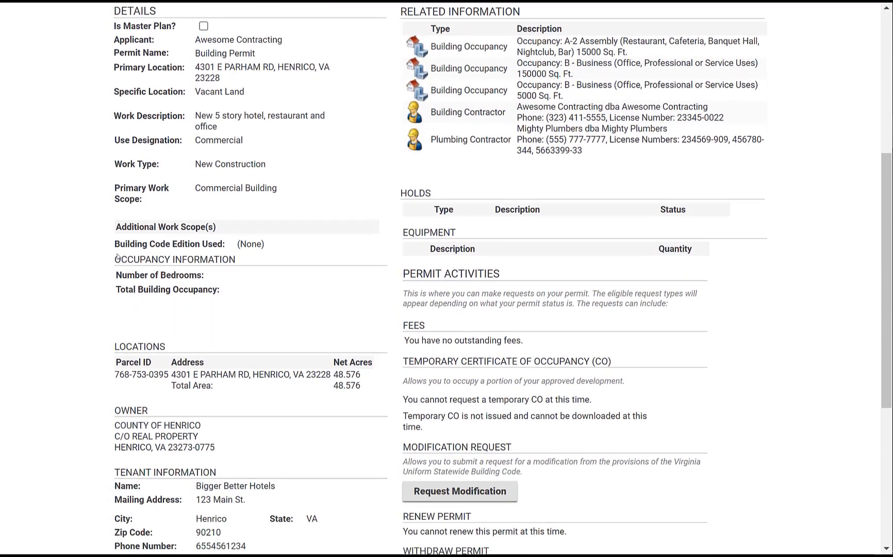
{"action": "scroll", "coordinate": [117, 256], "scroll_direction": "down", "scroll_amount": 3}
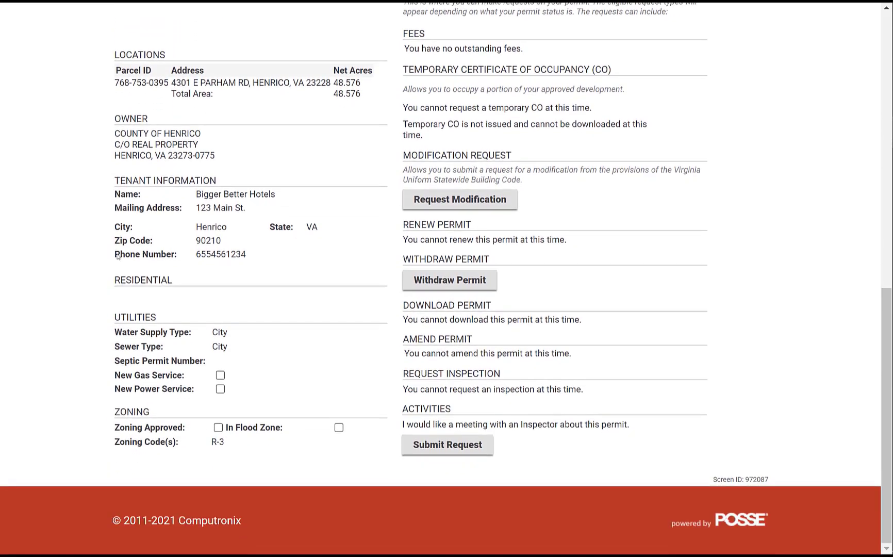
{"action": "scroll", "coordinate": [119, 254], "scroll_direction": "up", "scroll_amount": 10}
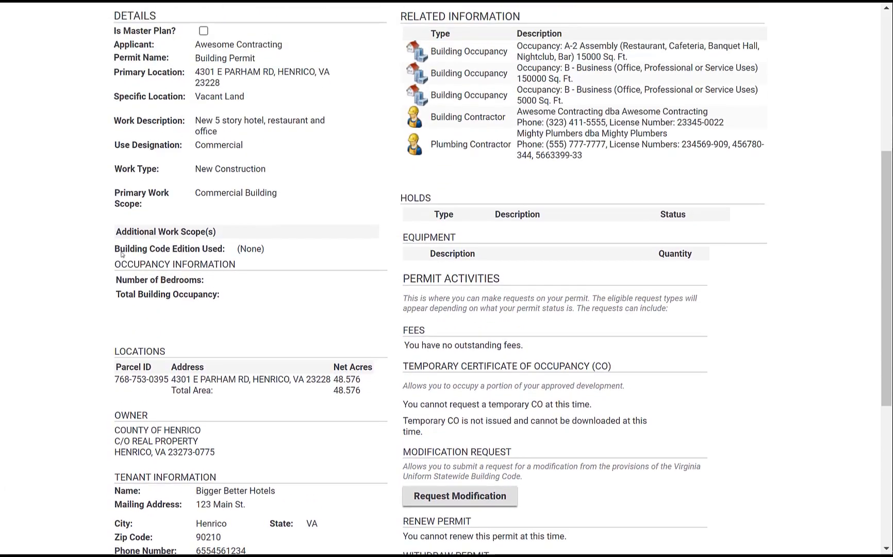
{"action": "scroll", "coordinate": [122, 254], "scroll_direction": "up", "scroll_amount": 2}
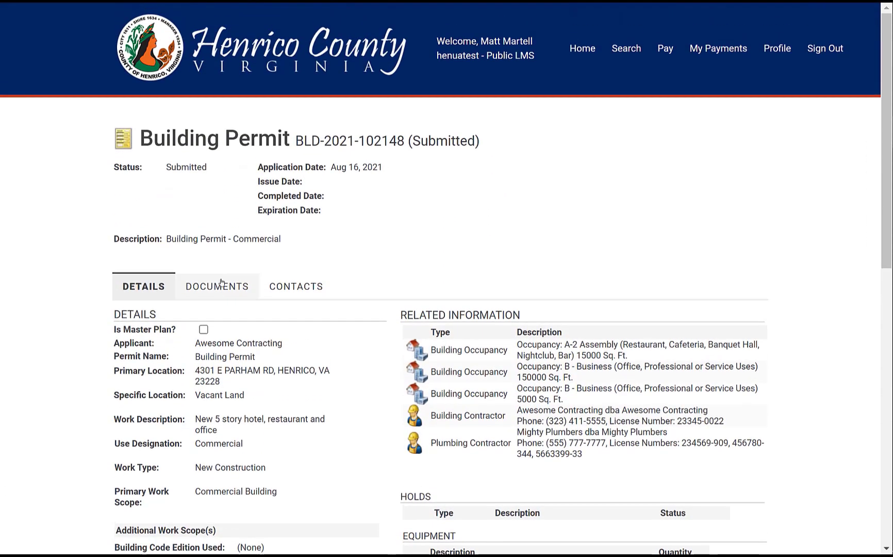
- Check the Documents tab's seven new Hotel PDFs, then return to the permit details
{"action": "left_click", "coordinate": [223, 289]}
{"action": "scroll", "coordinate": [209, 281], "scroll_direction": "down", "scroll_amount": 6}
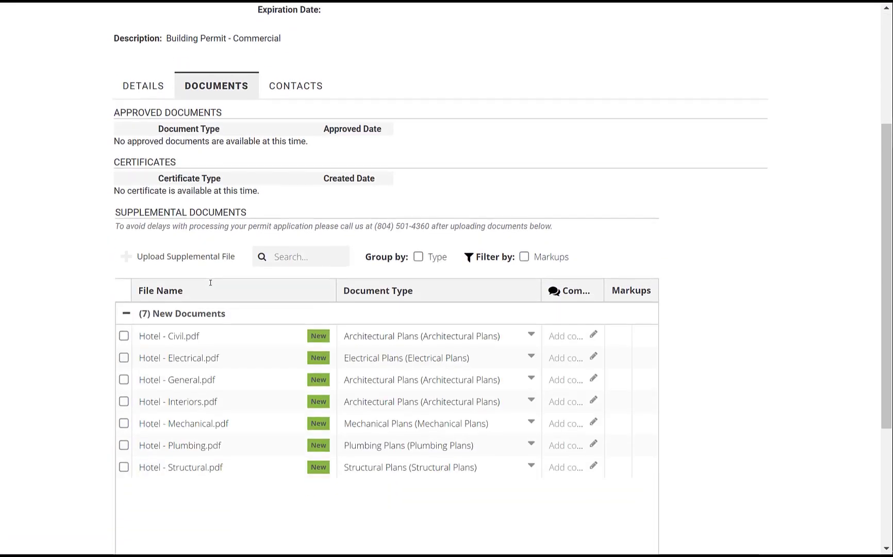
{"action": "scroll", "coordinate": [210, 284], "scroll_direction": "up", "scroll_amount": 3}
{"action": "scroll", "coordinate": [212, 282], "scroll_direction": "up", "scroll_amount": 2}
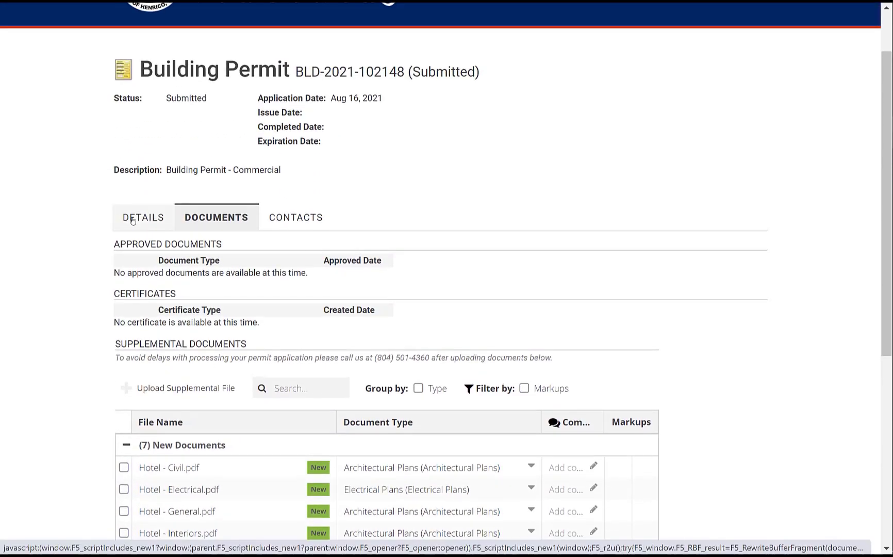
{"action": "left_click", "coordinate": [143, 216]}
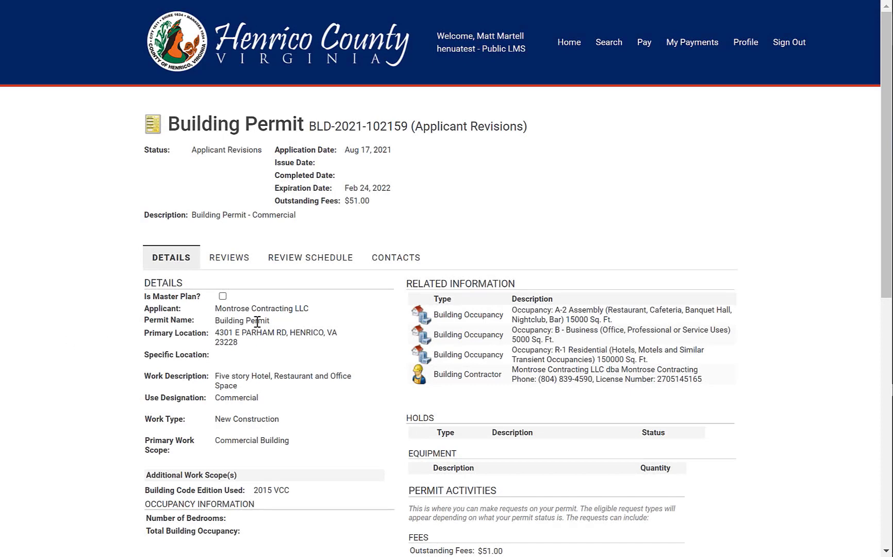
{"action": "left_click", "coordinate": [569, 48]}
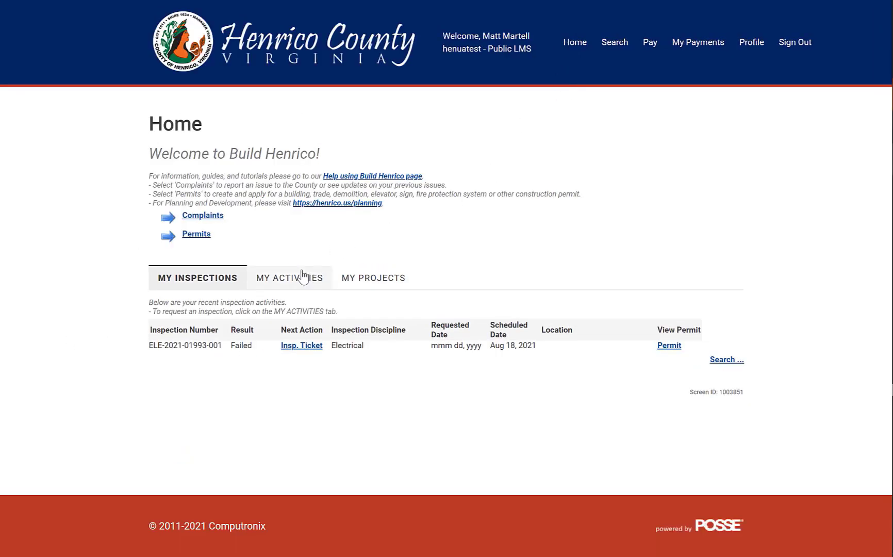
{"action": "left_click", "coordinate": [295, 283]}
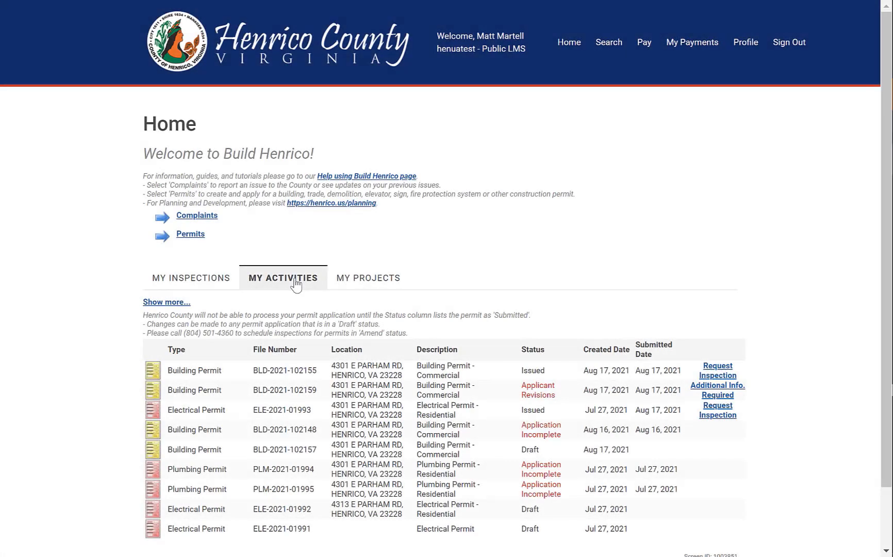